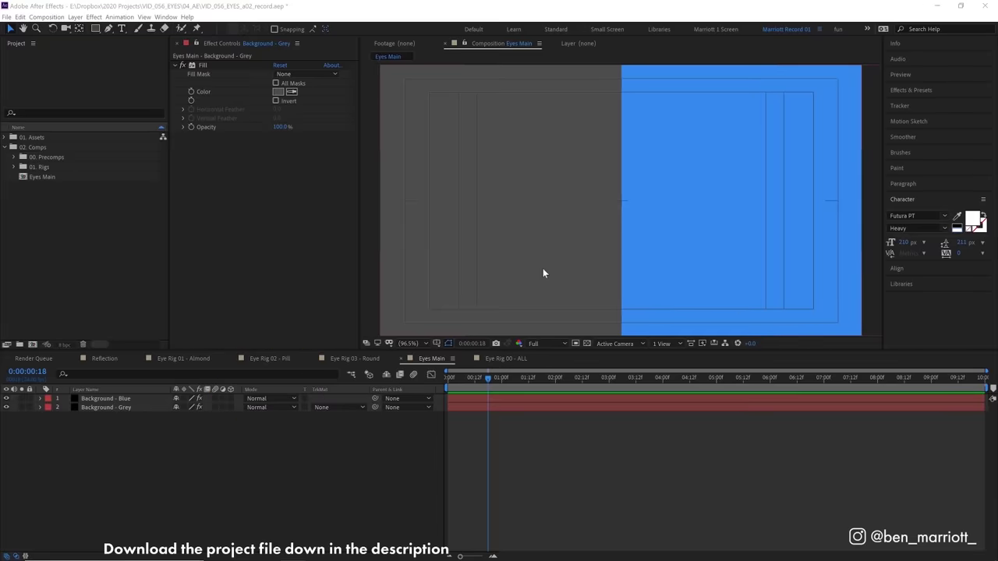
# Draw an almond eye outline with the Pen tool and name the layer 'Eye - White'.
pyautogui.press('g')
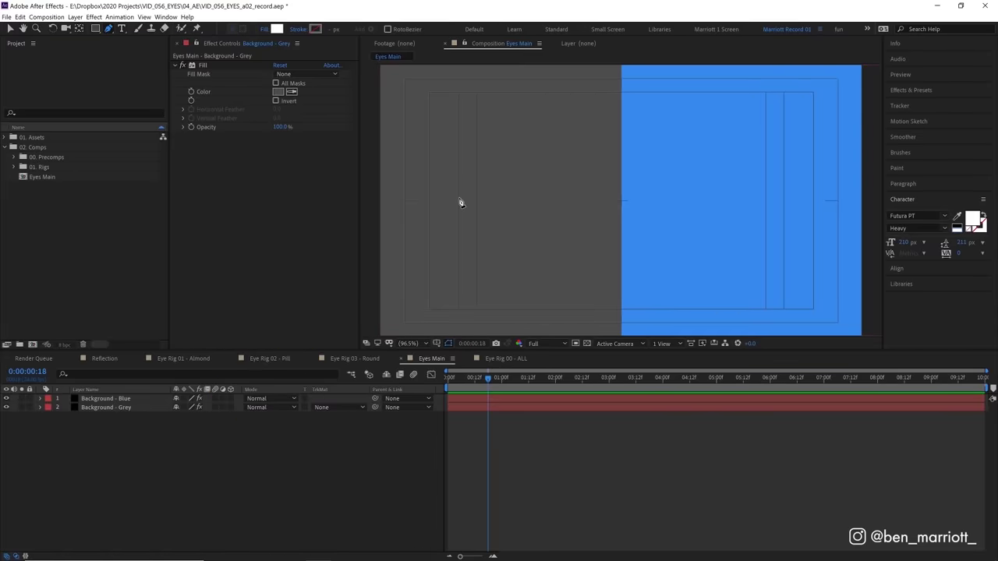
pyautogui.click(418, 199)
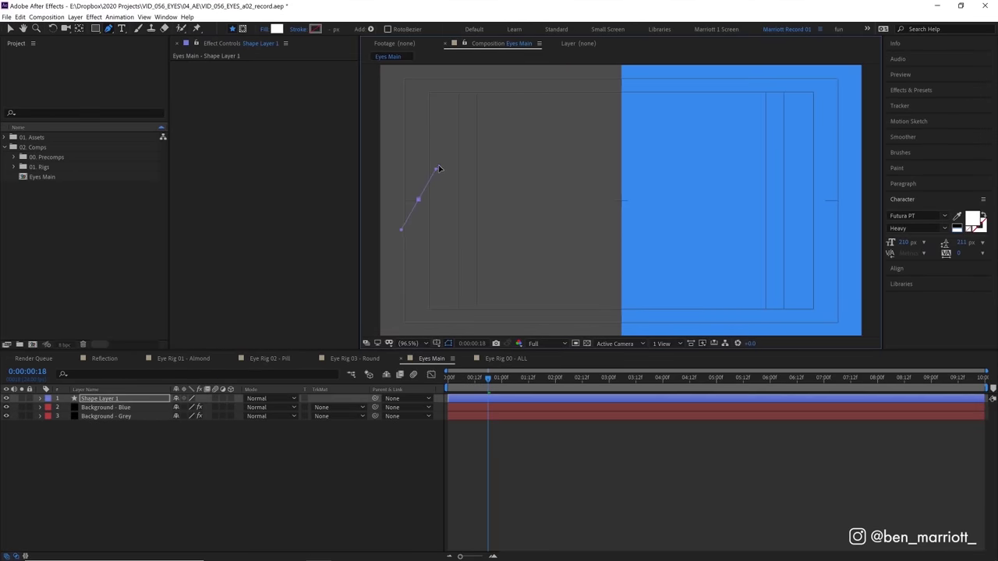
pyautogui.moveTo(438, 168); pyautogui.dragTo(441, 164)
pyautogui.moveTo(570, 201); pyautogui.dragTo(597, 232)
pyautogui.moveTo(418, 198); pyautogui.dragTo(451, 233)
pyautogui.click(117, 399)
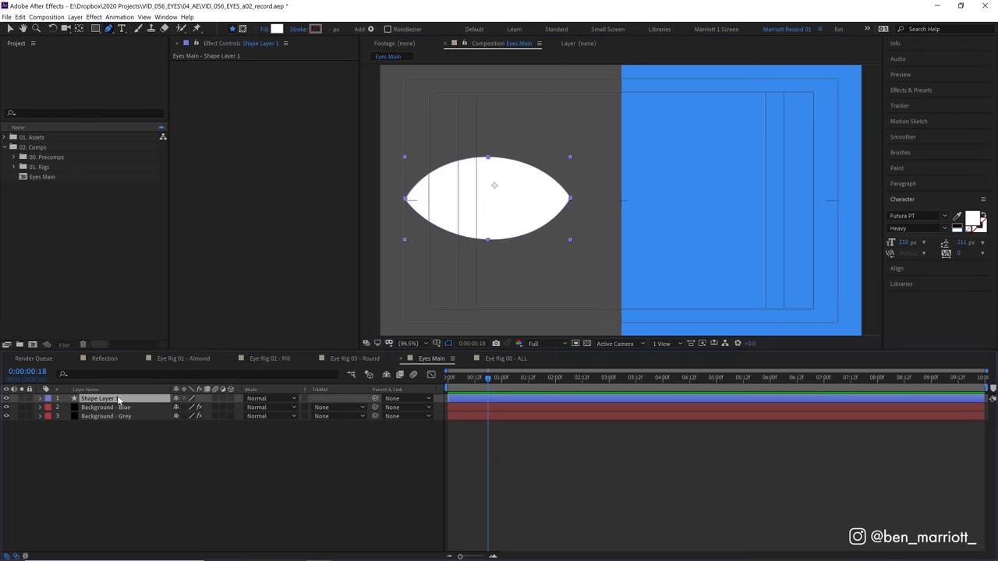
pyautogui.press('Return')
pyautogui.write('Eye - White')
pyautogui.click(210, 464)
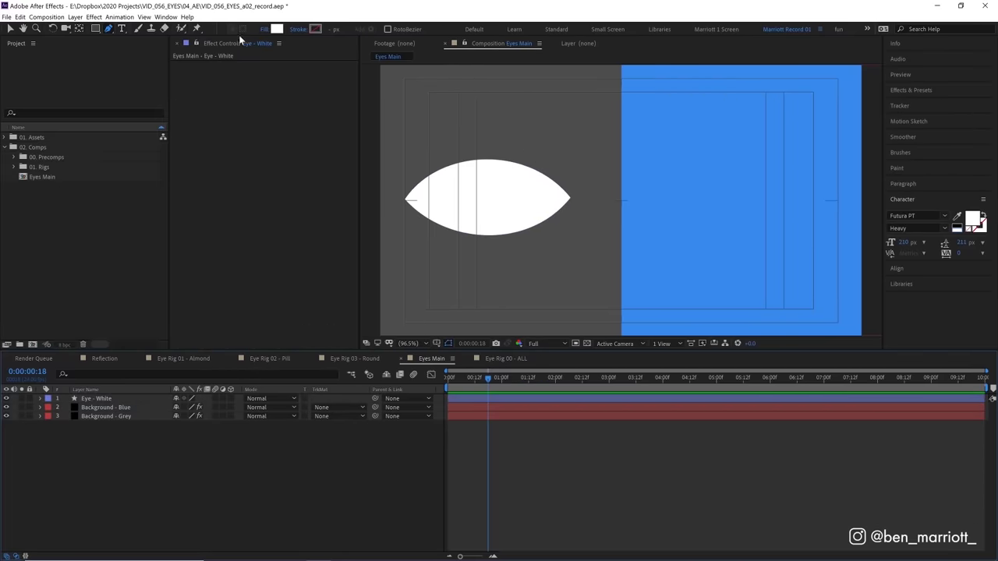
# Set the fill to black and draw a circle over the eye, scaled to 80%.
pyautogui.click(277, 29)
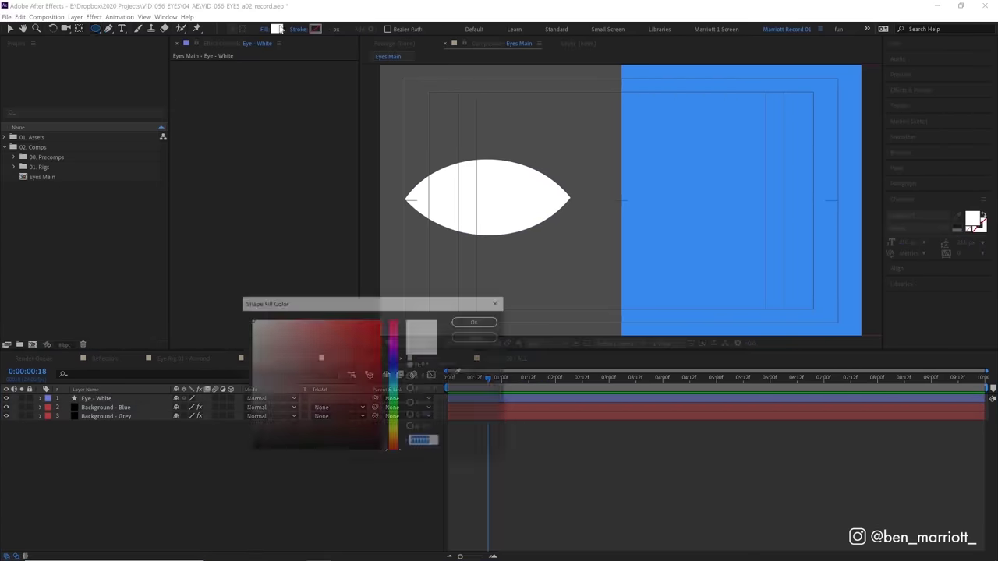
pyautogui.click(477, 320)
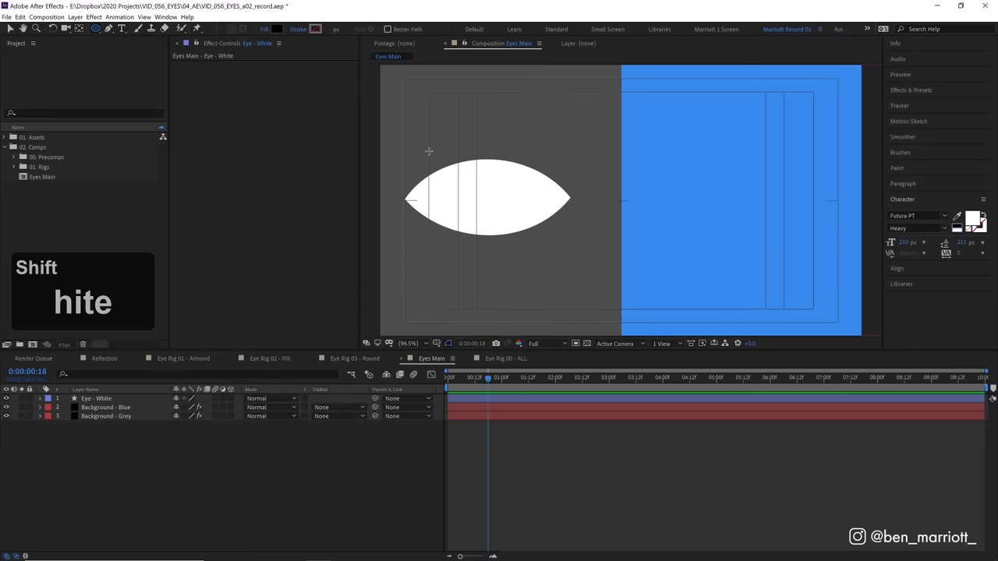
pyautogui.moveTo(428, 152); pyautogui.dragTo(489, 163)
pyautogui.press('v')
pyautogui.hotkey('ctrl', 'z')
# Matte the circle to Eye - White with Set Matte, name it 'Eye - Pupil', and centre it in the eye.
pyautogui.click(916, 105)
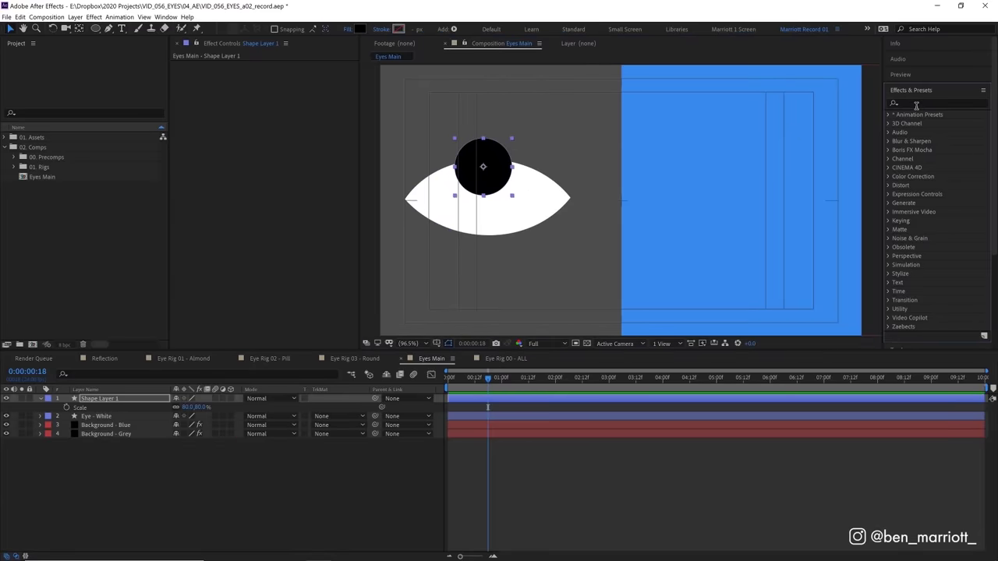
pyautogui.click(914, 103)
pyautogui.write('set')
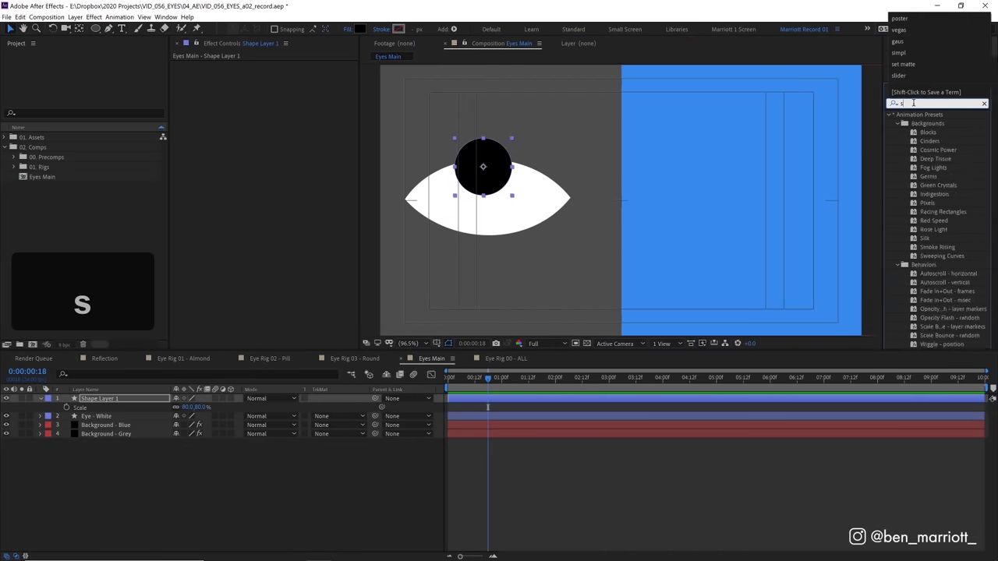
pyautogui.doubleClick(932, 193)
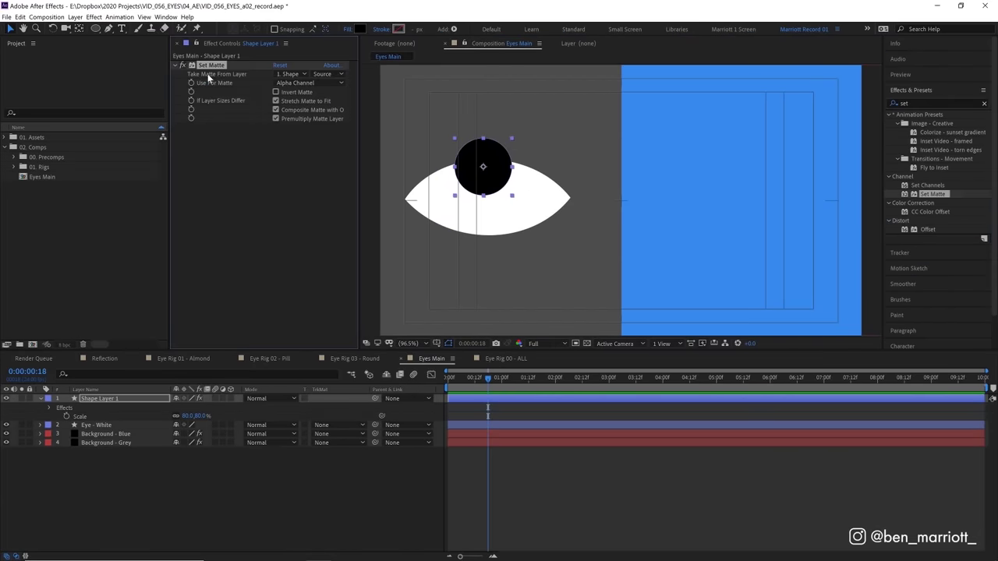
pyautogui.click(290, 73)
pyautogui.click(300, 106)
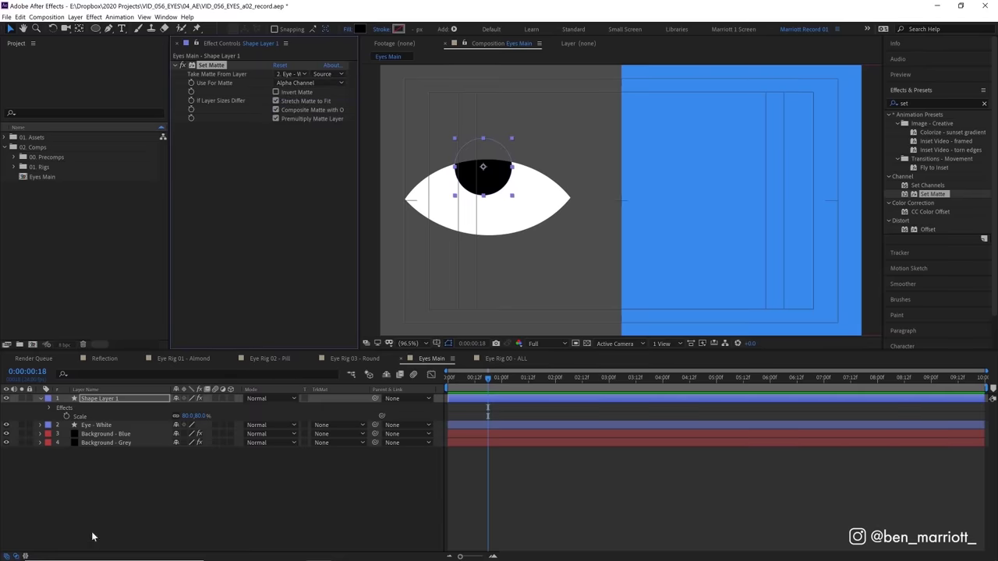
pyautogui.press('Return')
pyautogui.write('Eye - Pupil')
pyautogui.press('Return')
pyautogui.moveTo(483, 167); pyautogui.dragTo(485, 197)
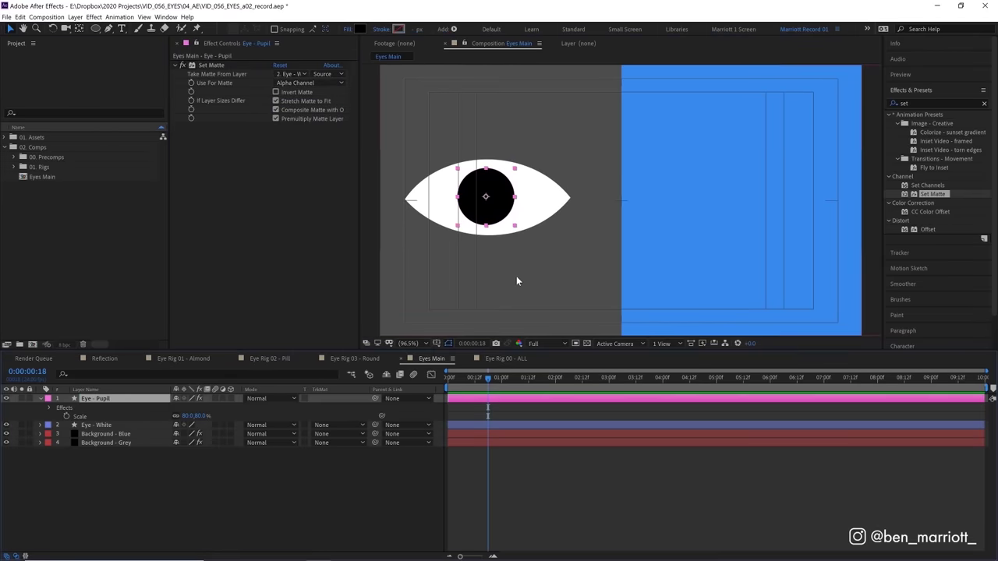
# Duplicate the eye and pupil to the right, matte the copy to Eye - White 2, and rename with '- R'.
pyautogui.keyDown('shift'); pyautogui.click(489, 426); pyautogui.keyUp('shift')
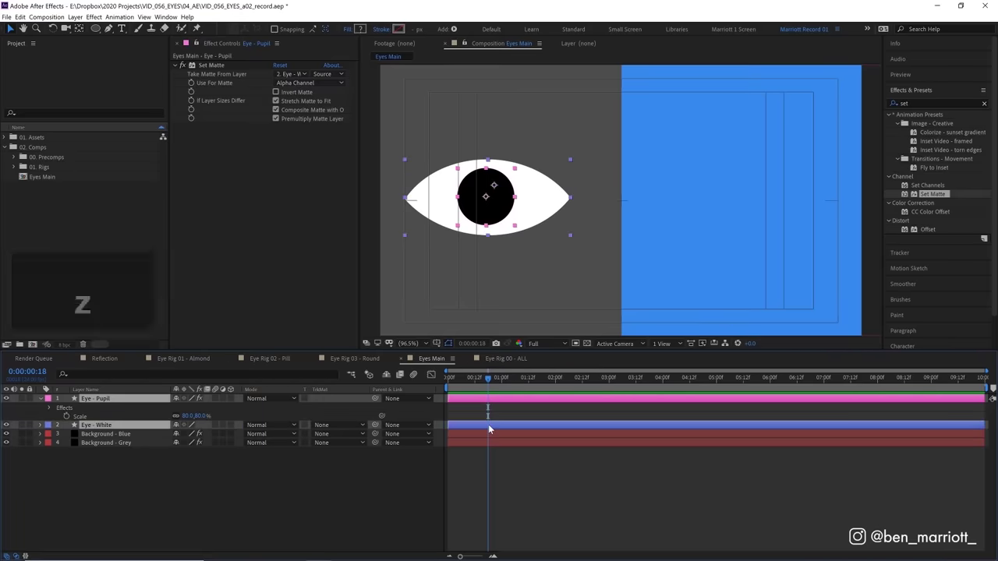
pyautogui.hotkey('ctrl', 'd')
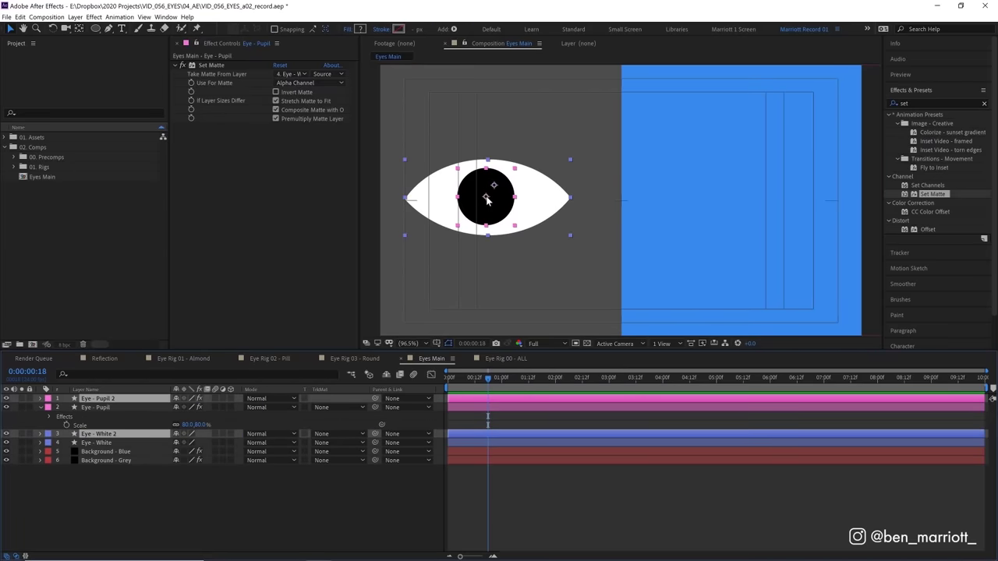
pyautogui.moveTo(492, 214); pyautogui.dragTo(759, 212)
pyautogui.click(490, 398)
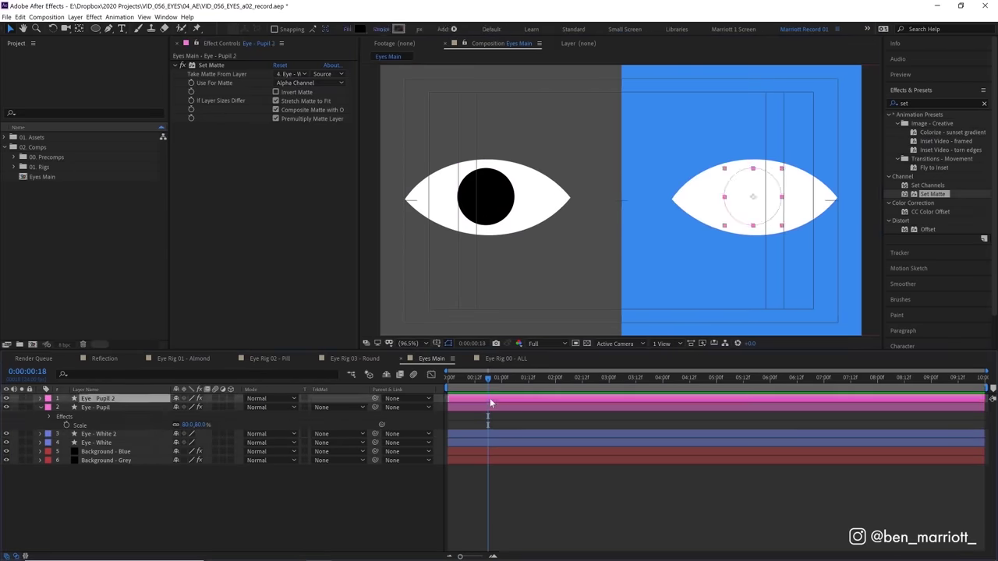
pyautogui.click(294, 72)
pyautogui.click(306, 117)
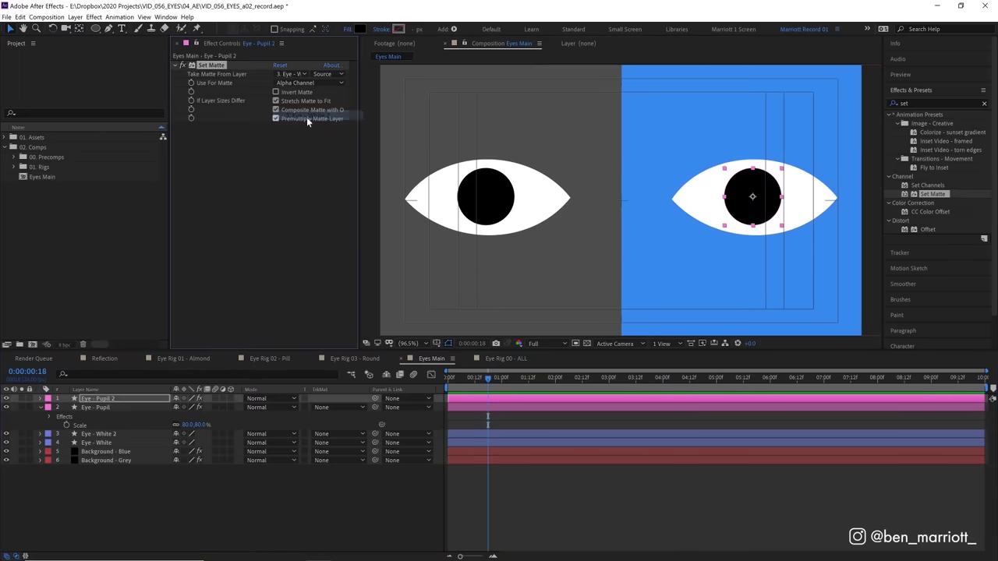
pyautogui.click(117, 434)
pyautogui.press('Return')
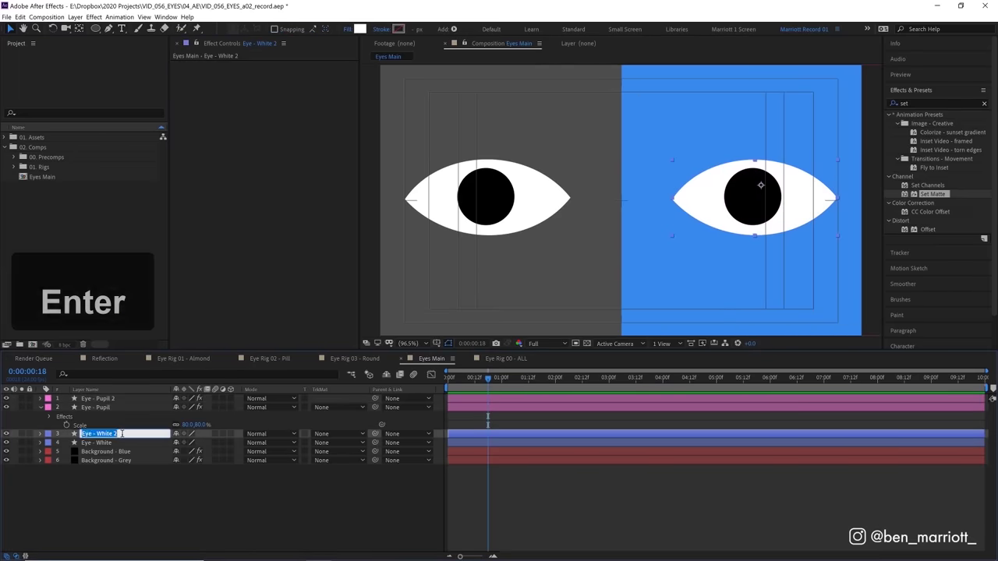
pyautogui.press('BackSpace')
pyautogui.write('- Right')
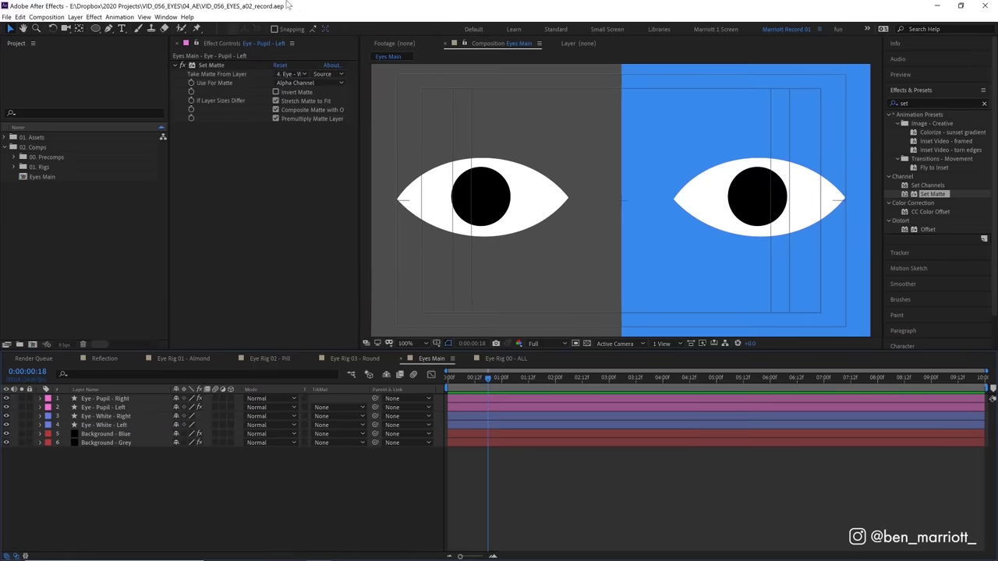
# Add a null named 'Eye - Pupil - Controller' and parent both pupil layers to it.
pyautogui.click(75, 16)
pyautogui.moveTo(144, 30)
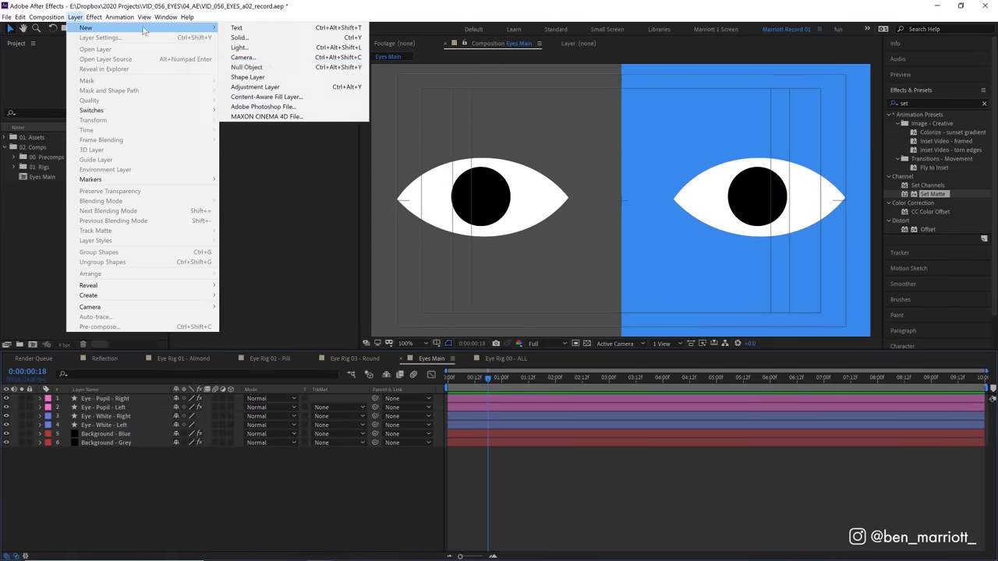
pyautogui.click(246, 67)
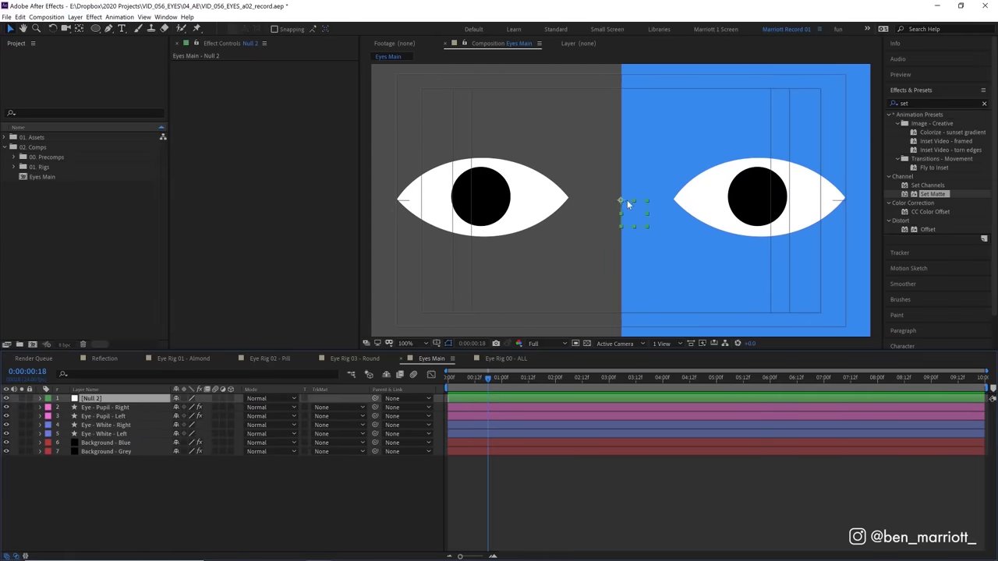
pyautogui.click(109, 406)
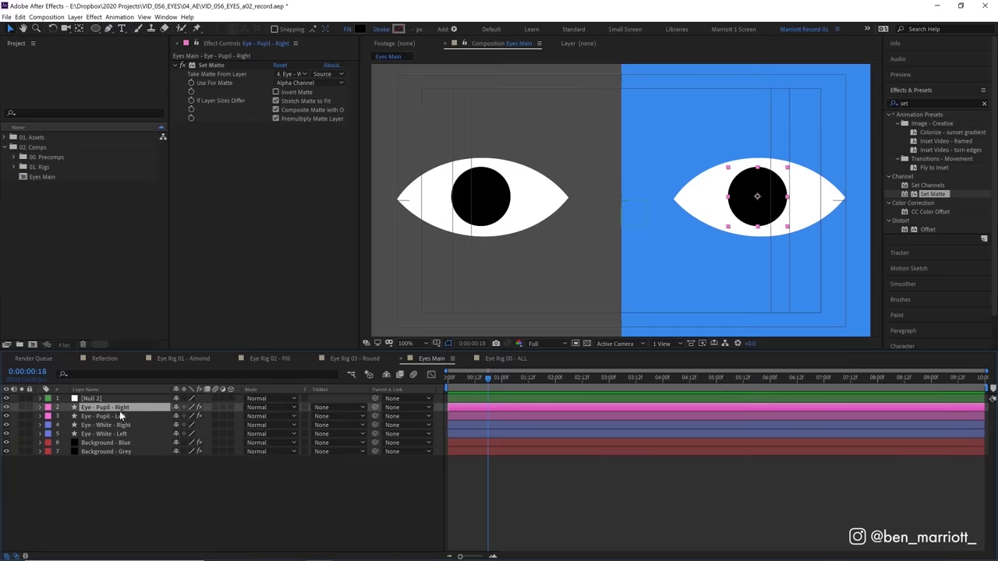
pyautogui.keyDown('shift'); pyautogui.click(148, 417); pyautogui.keyUp('shift')
pyautogui.press('u')
pyautogui.moveTo(375, 410); pyautogui.dragTo(106, 399)
pyautogui.press('Return')
pyautogui.write('Eye - Pupil - Controller')
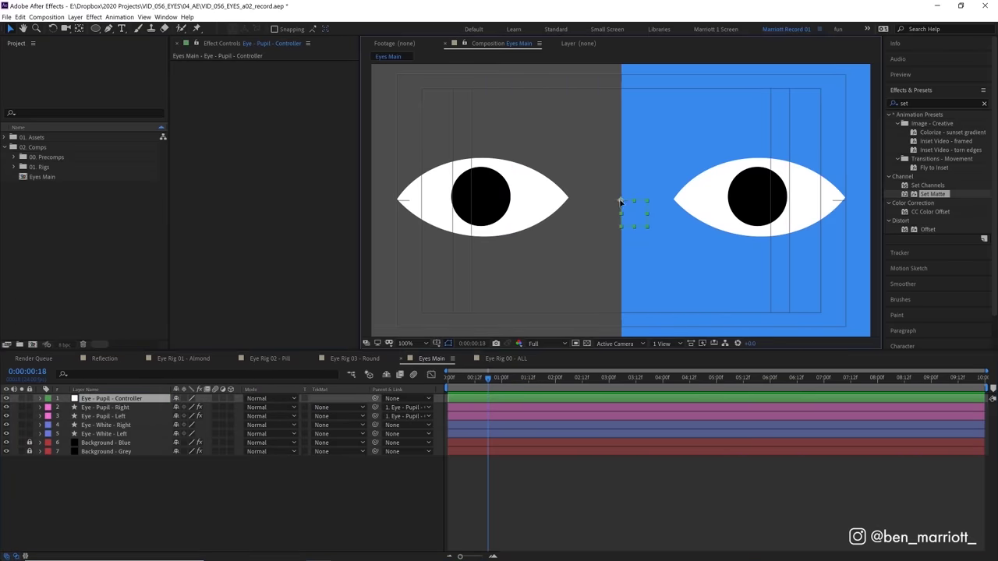
pyautogui.moveTo(620, 201)
pyautogui.mouseDown()
pyautogui.moveTo(605, 211)
pyautogui.moveTo(624, 192)
pyautogui.moveTo(632, 207)
pyautogui.moveTo(615, 200)
pyautogui.moveTo(624, 204)
pyautogui.mouseUp()
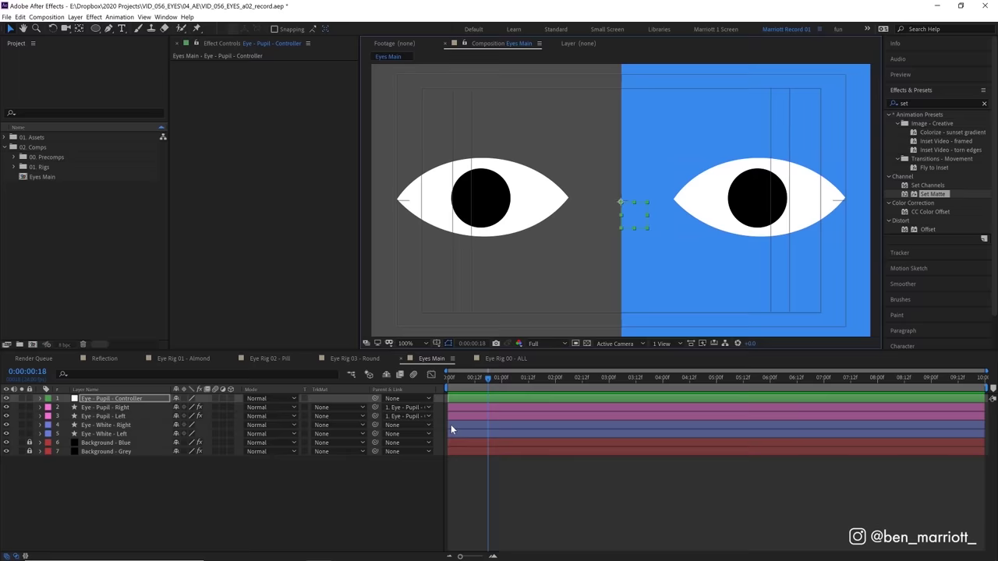
# Keyframe the controller's Position at 0:00:00:22 and move the pupils to look left by 0:00:01:19, eased.
pyautogui.click(497, 379)
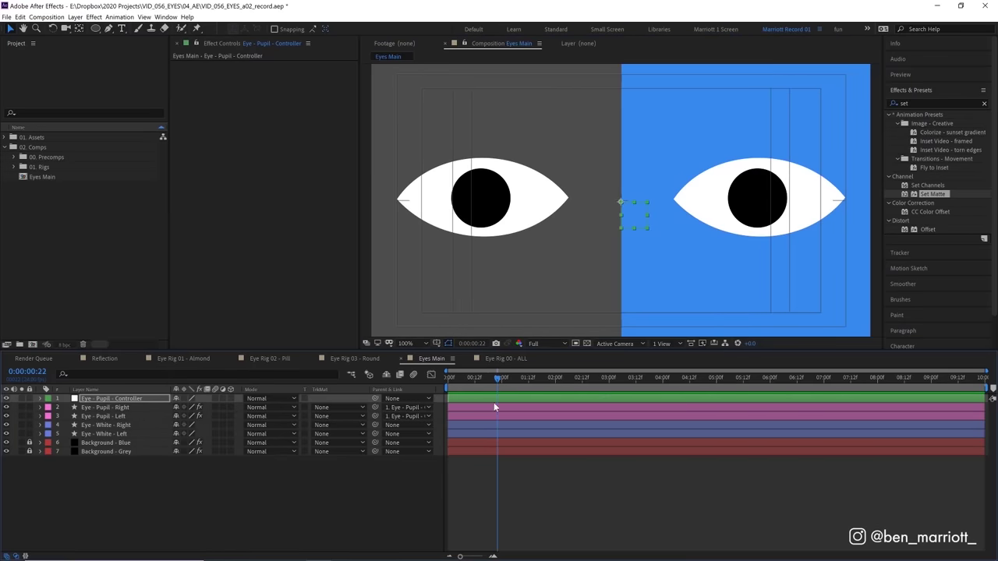
pyautogui.press('p')
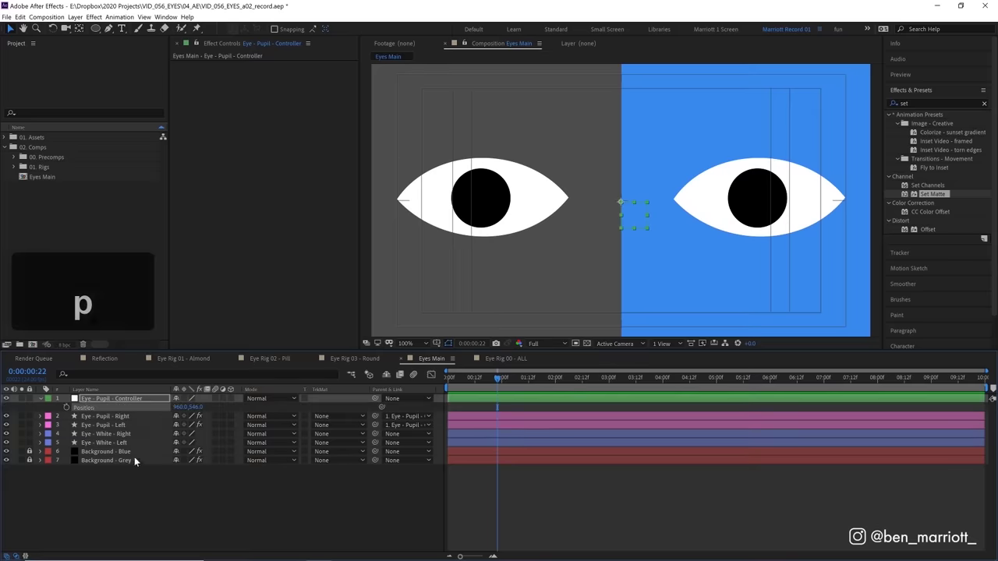
pyautogui.click(67, 408)
pyautogui.moveTo(498, 380); pyautogui.dragTo(544, 382)
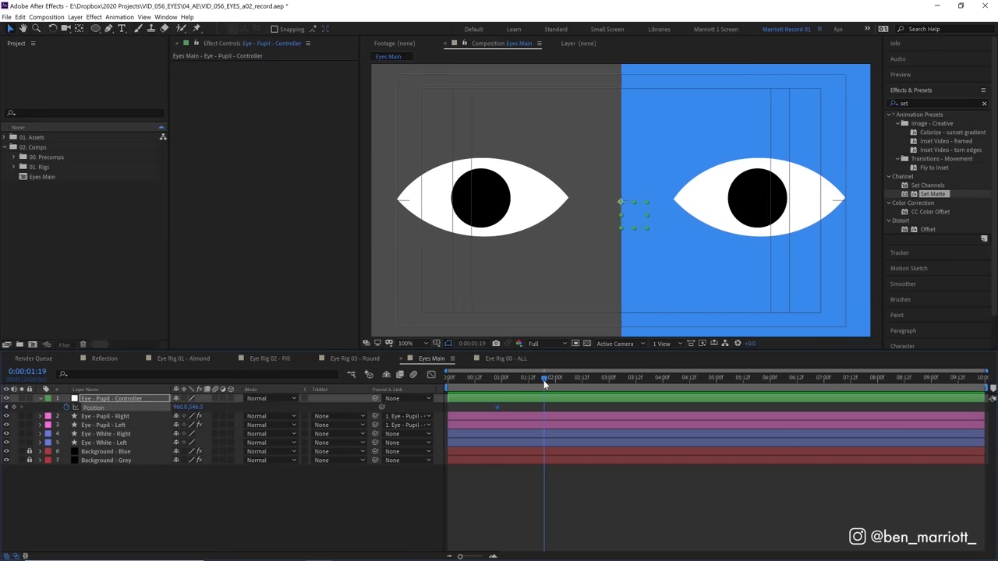
pyautogui.moveTo(617, 204); pyautogui.dragTo(686, 198)
pyautogui.click(586, 379)
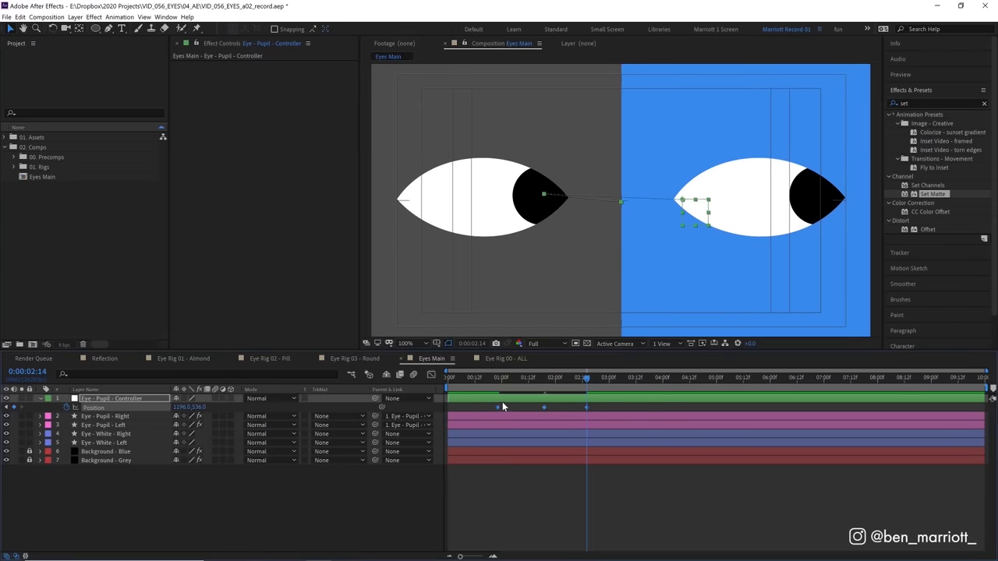
pyautogui.press('F9')
pyautogui.click(489, 379)
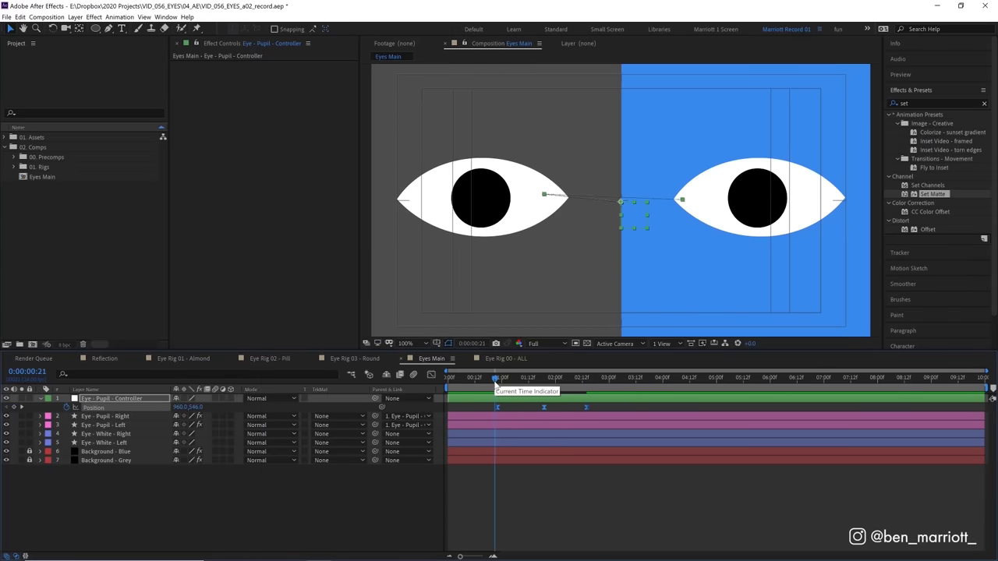
pyautogui.press('space')
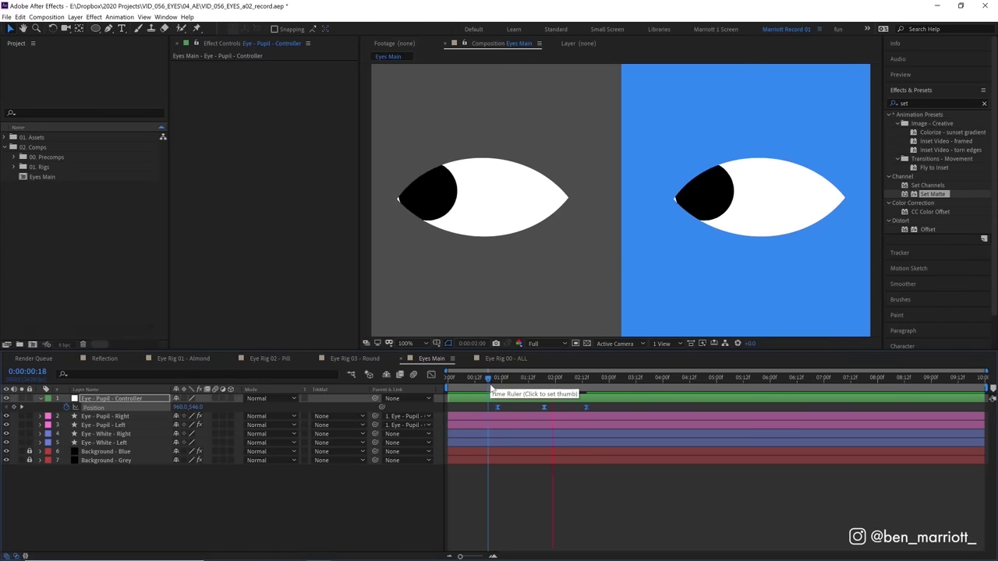
# Copy and paste the left-looking pose to create a hold, retime the keyframes, and preview.
pyautogui.moveTo(491, 387); pyautogui.dragTo(522, 380)
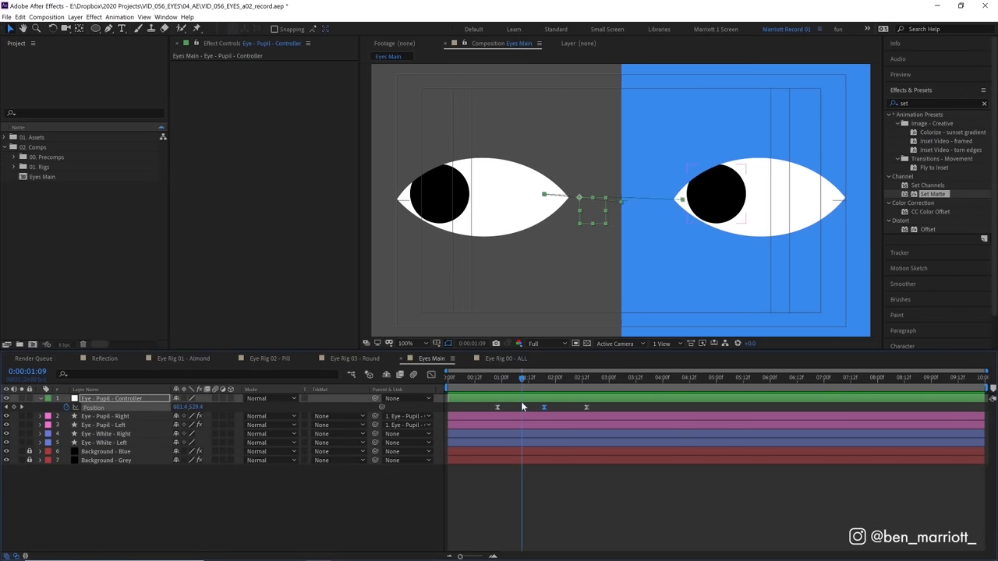
pyautogui.hotkey('ctrl', 'c')
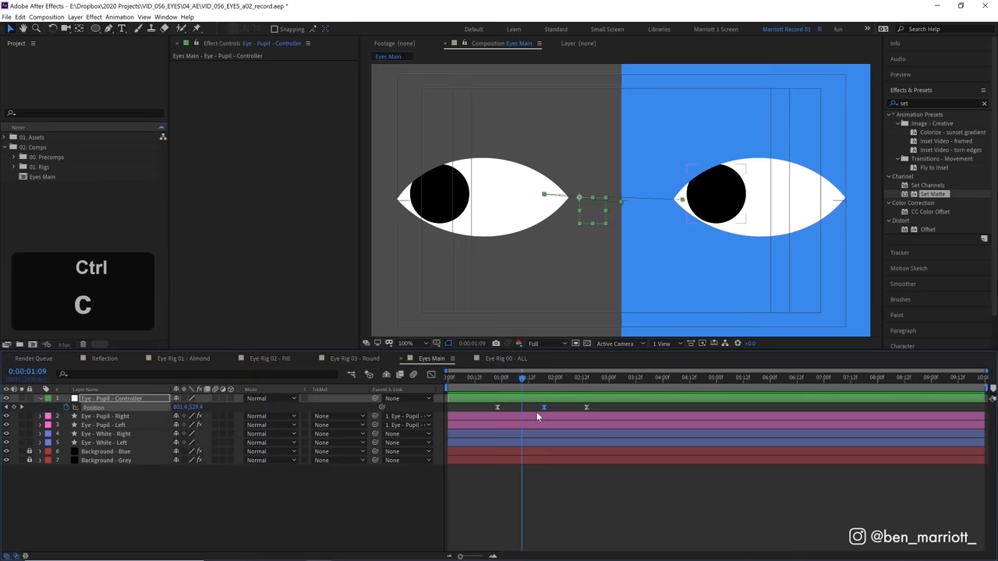
pyautogui.hotkey('ctrl', 'v')
pyautogui.moveTo(524, 381); pyautogui.dragTo(587, 388)
pyautogui.click(490, 383)
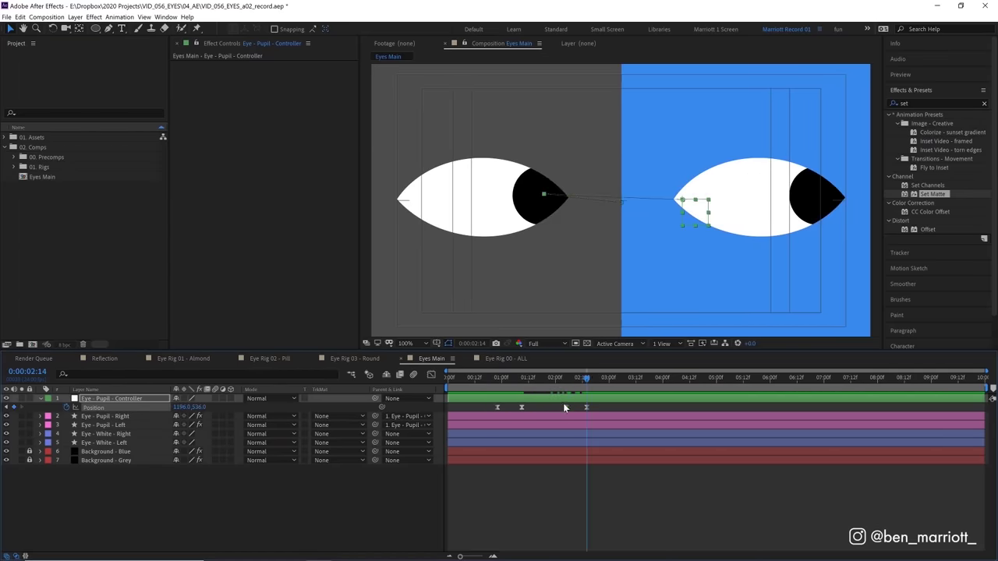
pyautogui.moveTo(517, 380); pyautogui.dragTo(557, 380)
pyautogui.press('space')
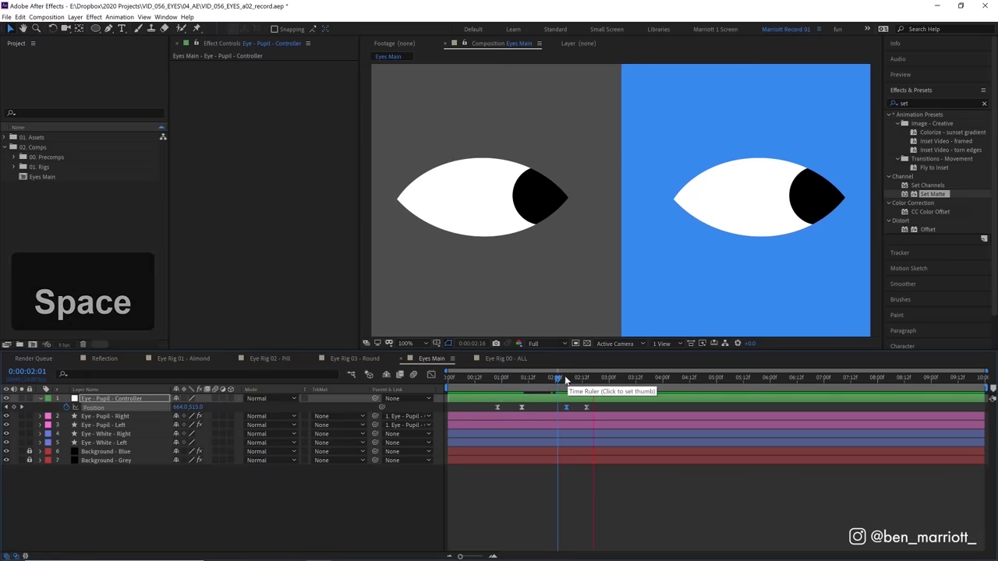
pyautogui.press('space')
pyautogui.press('j')
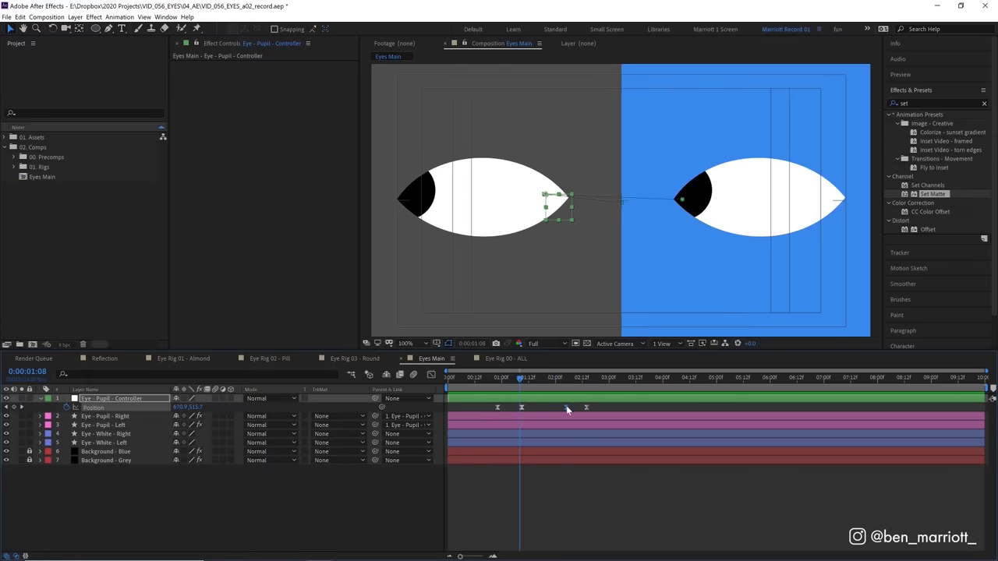
pyautogui.press('j')
pyautogui.moveTo(602, 403); pyautogui.dragTo(476, 423)
# Sharpen the pupil moves' speed curves in the Graph Editor and preview the result.
pyautogui.click(431, 374)
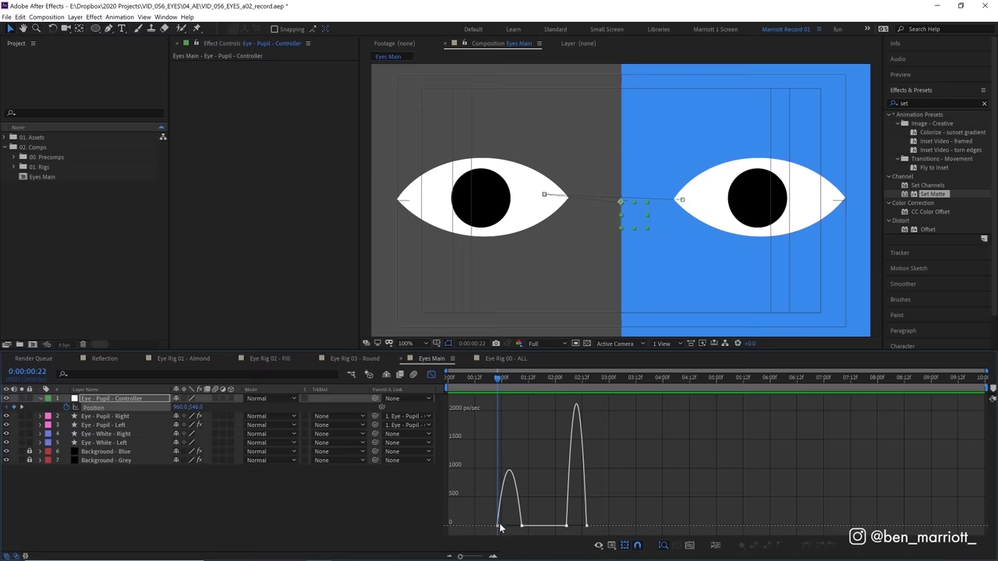
pyautogui.moveTo(502, 528); pyautogui.dragTo(524, 529)
pyautogui.click(431, 374)
pyautogui.click(479, 379)
pyautogui.press('space')
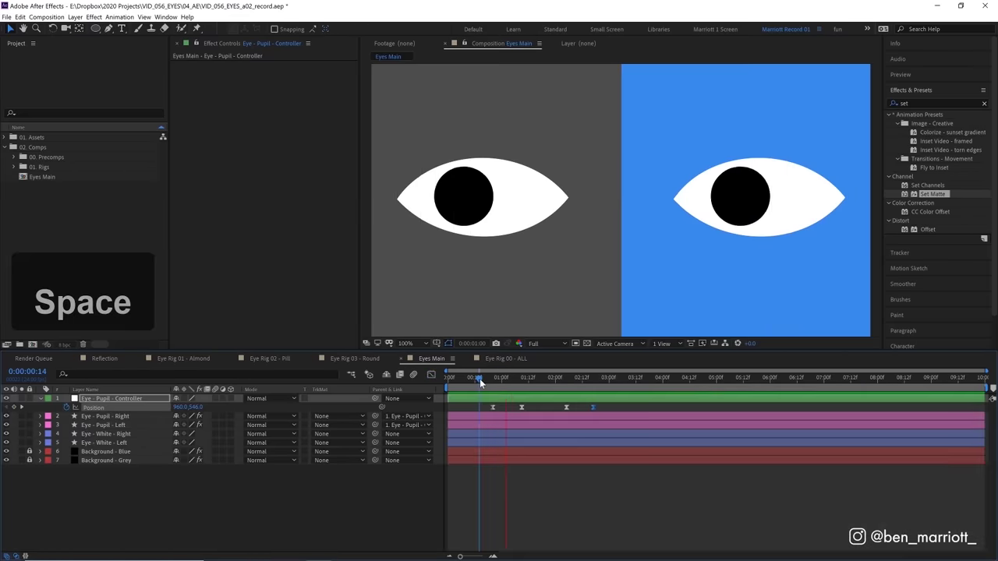
pyautogui.click(538, 379)
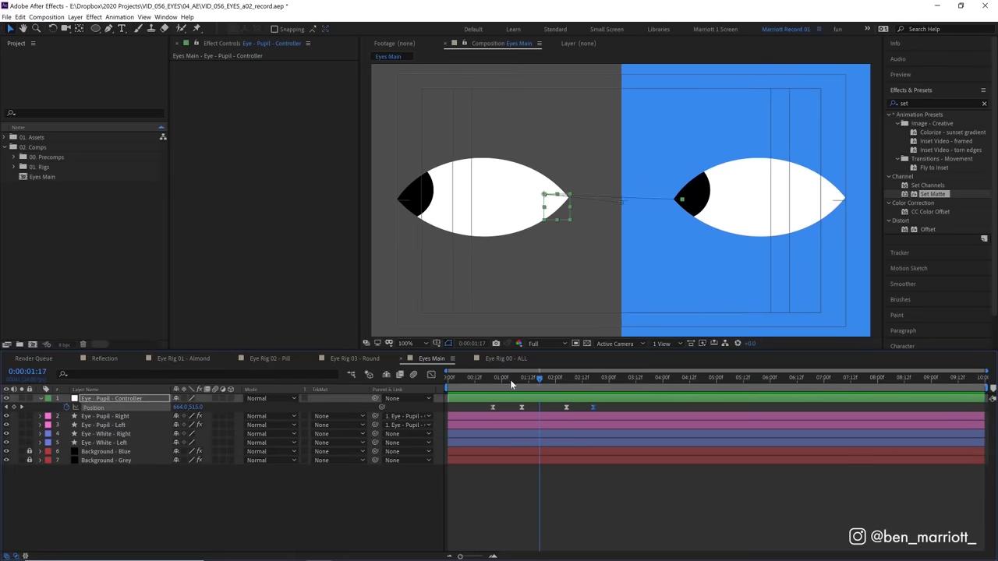
pyautogui.moveTo(509, 380); pyautogui.dragTo(502, 380)
# Pull Bézier handles out of the motion path point with Convert Vertex to arc the pupils' path.
pyautogui.moveTo(110, 29); pyautogui.dragTo(162, 62)
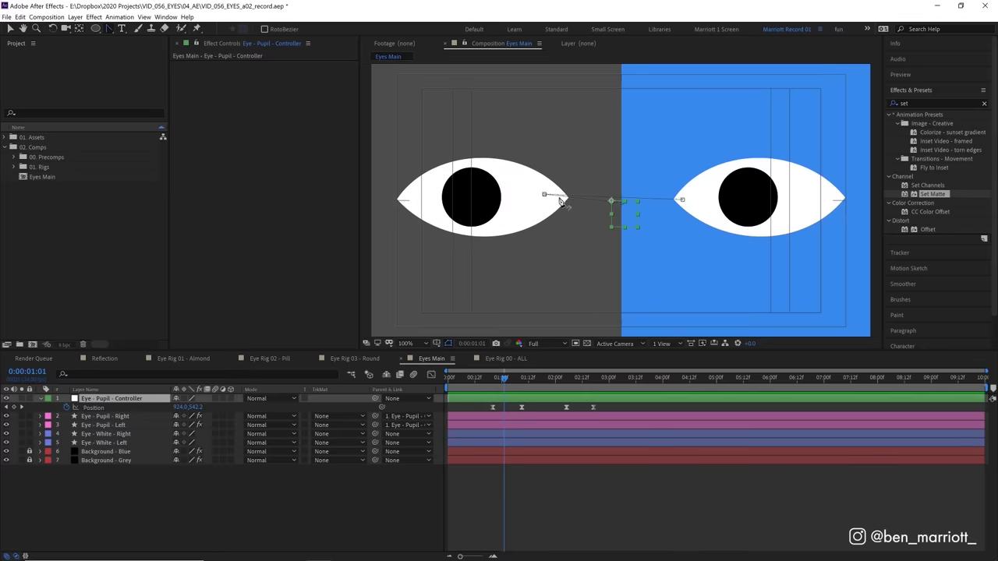
pyautogui.moveTo(544, 196)
pyautogui.mouseDown()
pyautogui.moveTo(555, 205)
pyautogui.moveTo(530, 170)
pyautogui.moveTo(612, 207)
pyautogui.moveTo(591, 215)
pyautogui.moveTo(538, 194)
pyautogui.mouseUp()
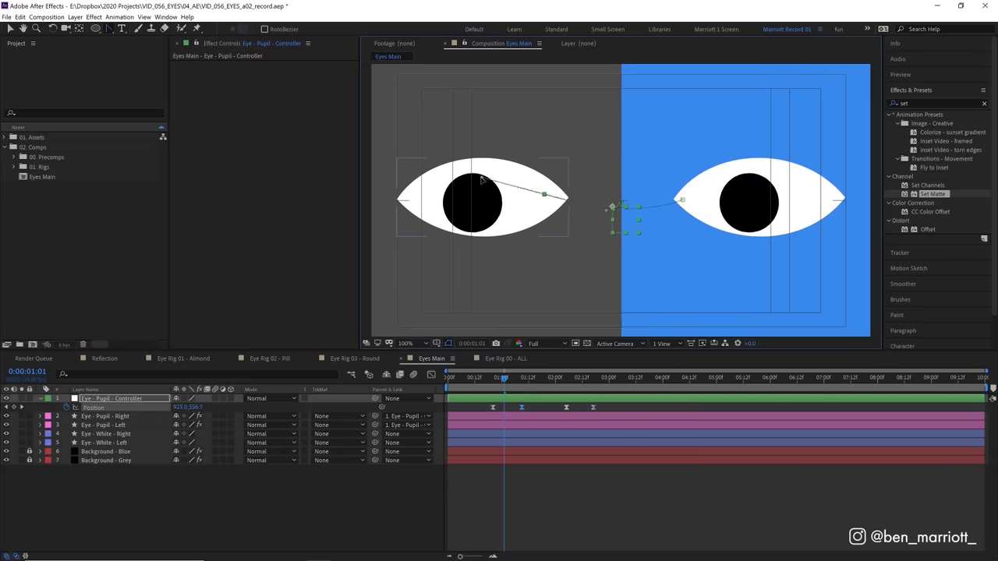
pyautogui.moveTo(504, 378); pyautogui.dragTo(484, 380)
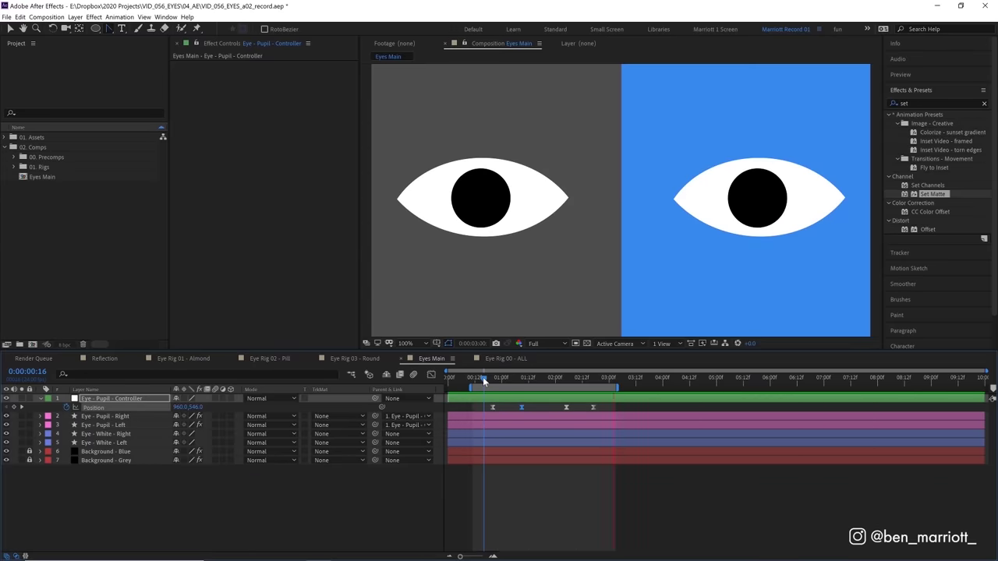
pyautogui.click(482, 376)
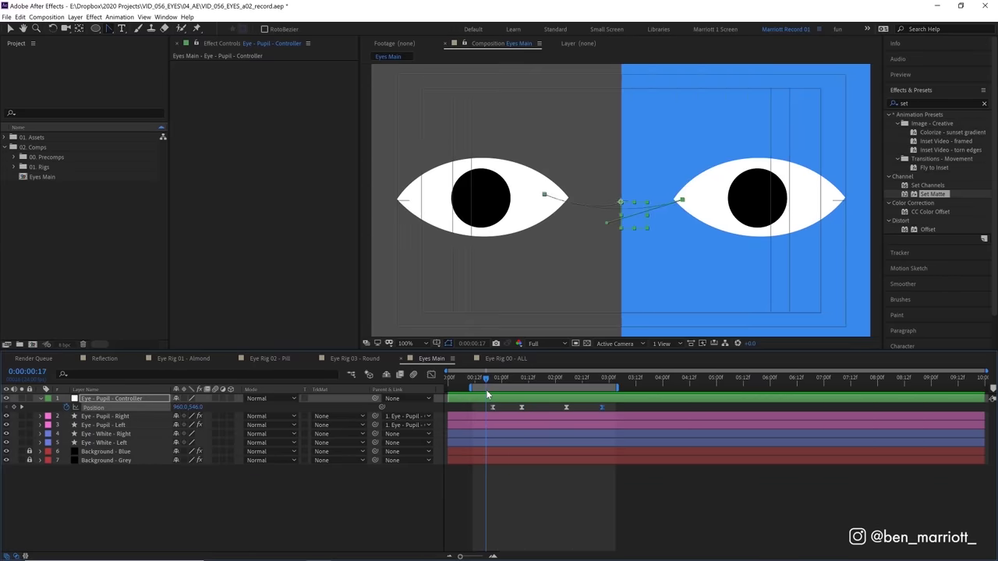
pyautogui.moveTo(486, 389); pyautogui.dragTo(498, 397)
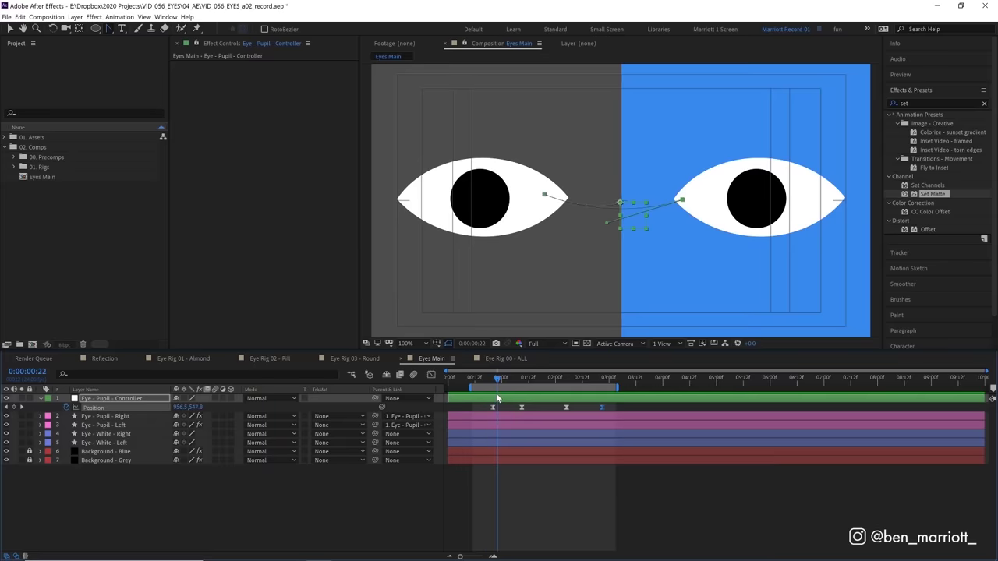
# Add a new null named 'Eye - White - Controller'.
pyautogui.click(576, 534)
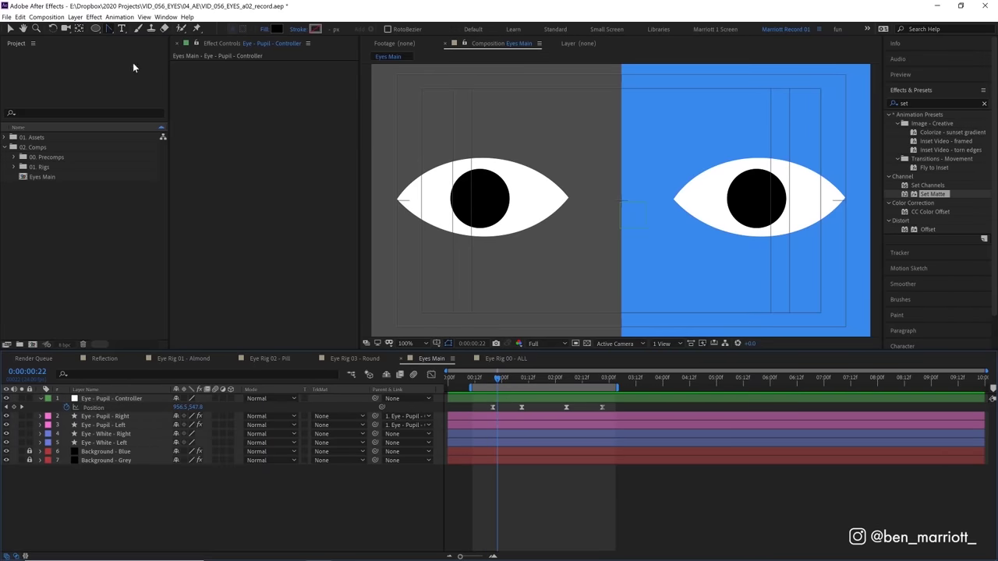
pyautogui.click(75, 17)
pyautogui.click(250, 61)
pyautogui.press('Return')
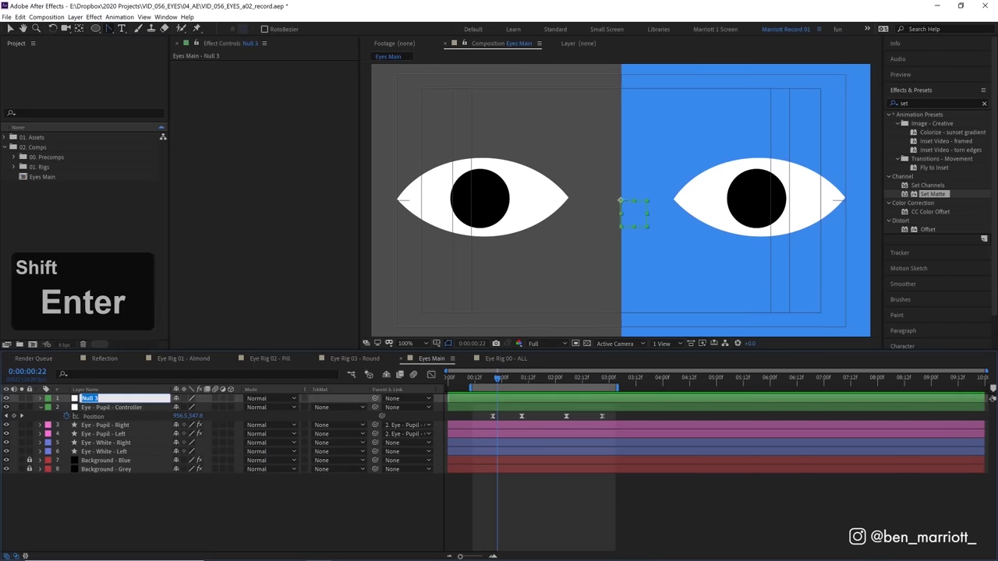
pyautogui.write('Eye - P')
pyautogui.press('BackSpace')
pyautogui.write('E')
pyautogui.press('BackSpace')
pyautogui.write('White - Controller')
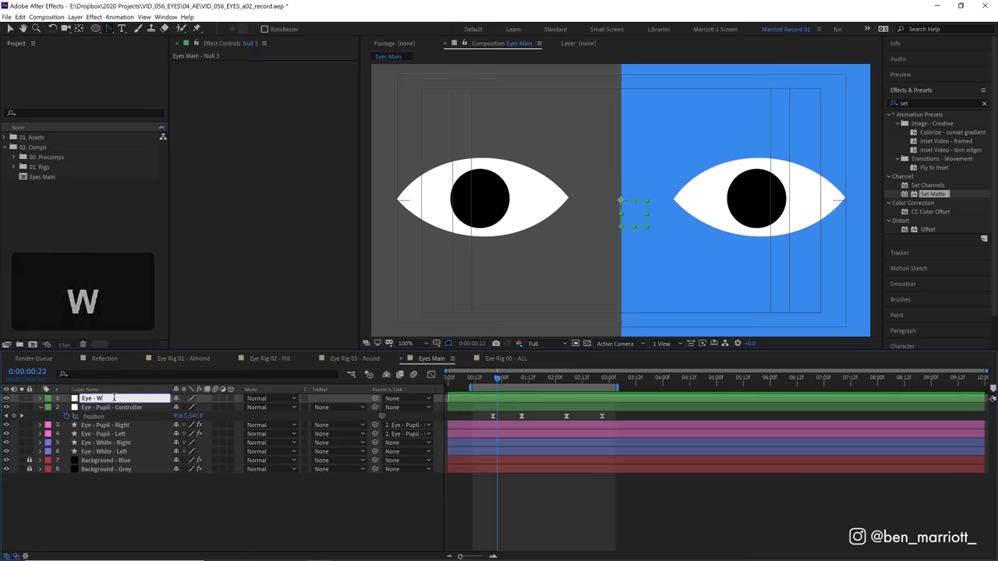
pyautogui.press('Return')
# Parent both eye-white layers and Eye - Pupil - Controller to the white controller, testing the rig.
pyautogui.moveTo(114, 398); pyautogui.dragTo(133, 437)
pyautogui.click(133, 442)
pyautogui.keyDown('shift'); pyautogui.click(134, 452); pyautogui.keyUp('shift')
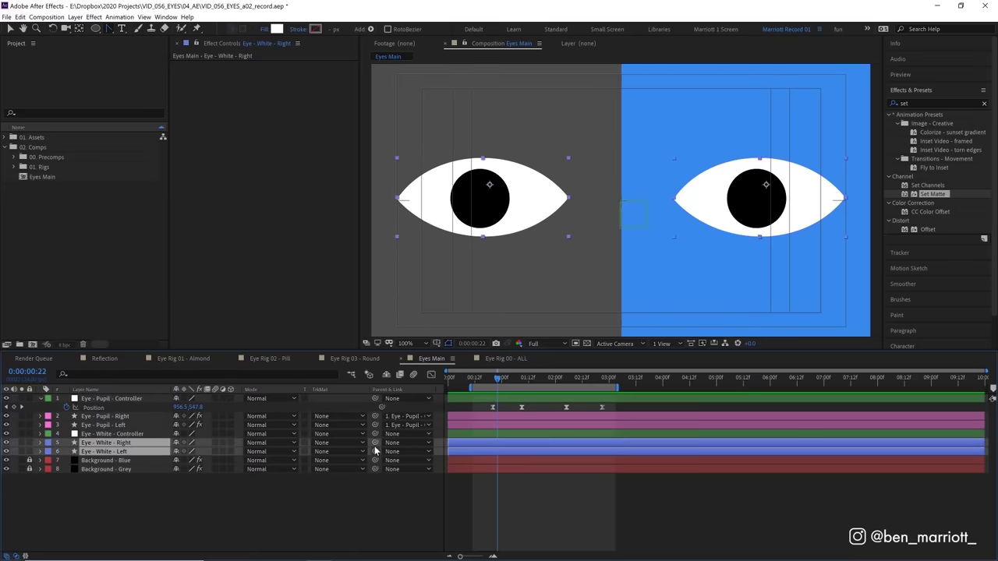
pyautogui.moveTo(375, 450); pyautogui.dragTo(119, 434)
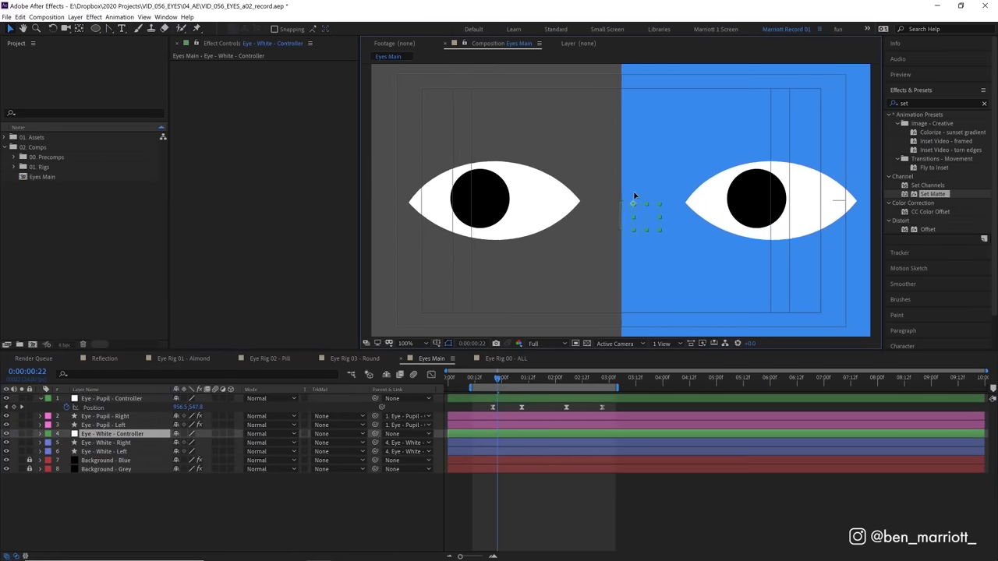
pyautogui.moveTo(633, 206); pyautogui.dragTo(630, 199)
pyautogui.hotkey('ctrl', 'z')
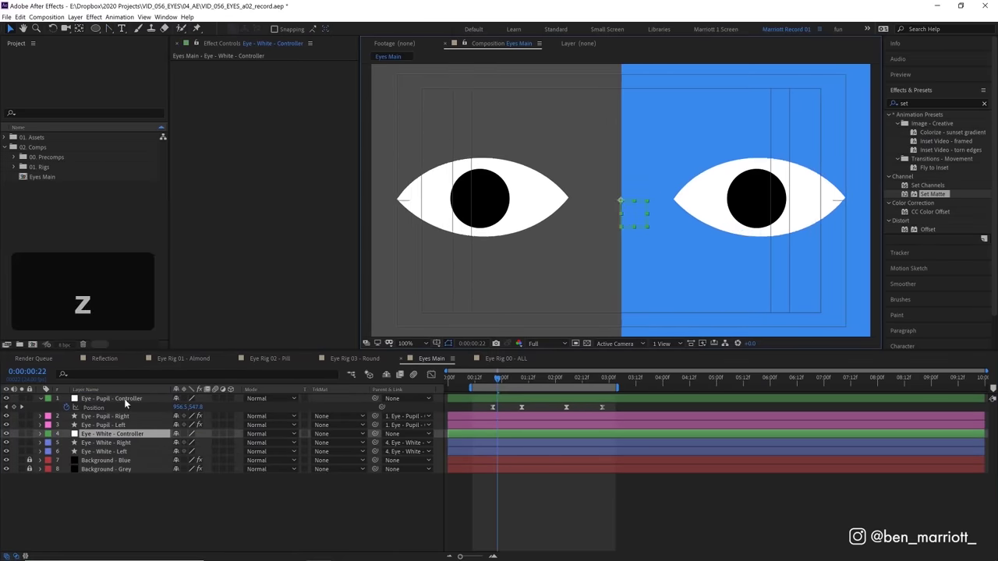
pyautogui.click(124, 398)
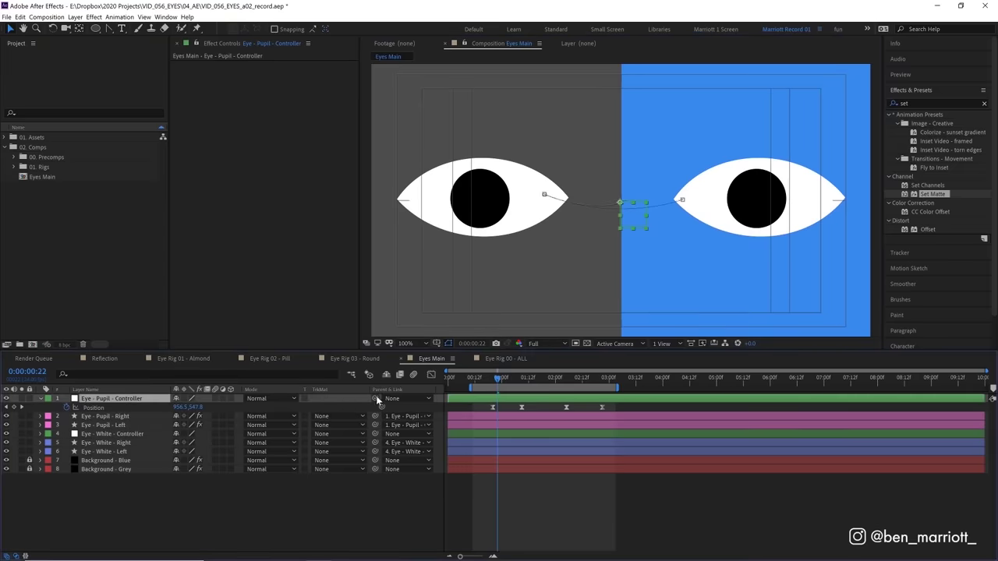
pyautogui.moveTo(376, 398); pyautogui.dragTo(129, 433)
pyautogui.moveTo(620, 205); pyautogui.dragTo(557, 196)
pyautogui.hotkey('ctrl', 'z')
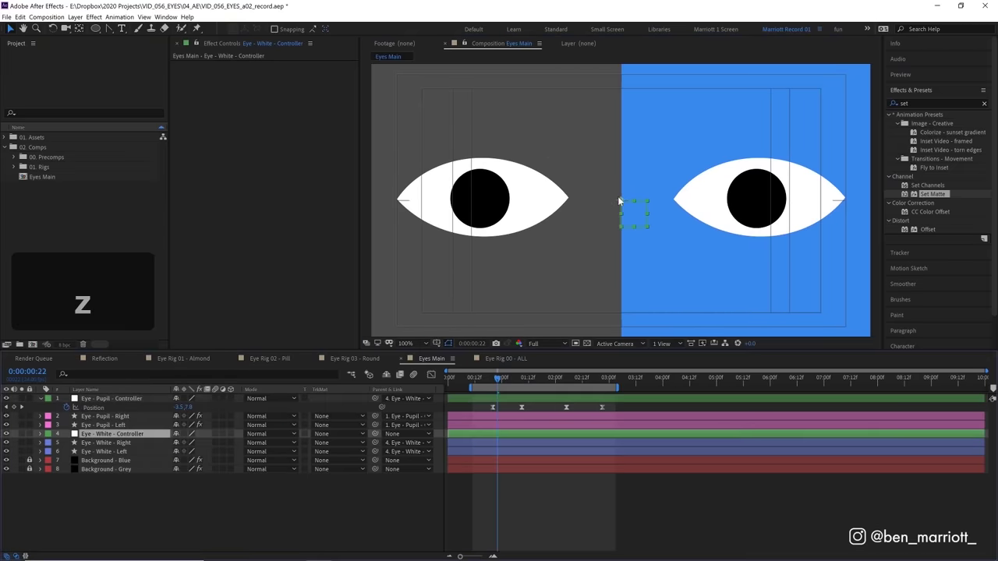
# Keyframe Eye - White - Controller's Position and shift both eyes about 4 px left at 0:00:01:09.
pyautogui.press('p')
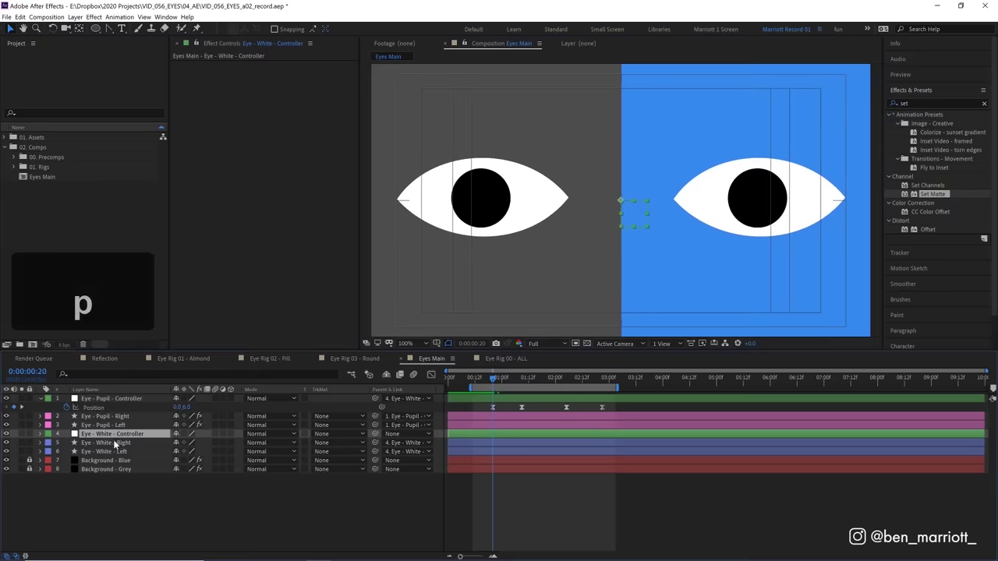
pyautogui.press('p')
pyautogui.click(66, 442)
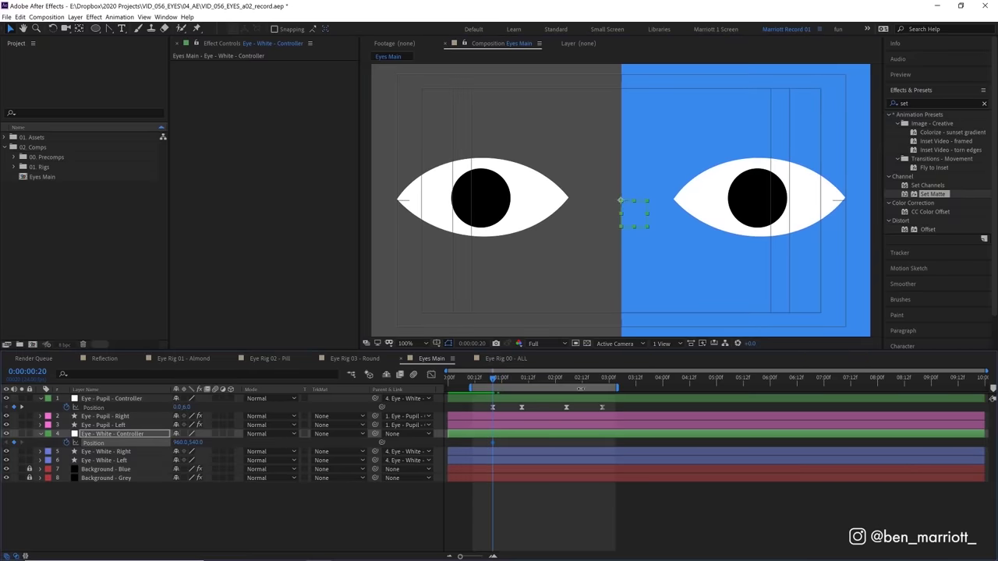
pyautogui.moveTo(515, 380); pyautogui.dragTo(521, 380)
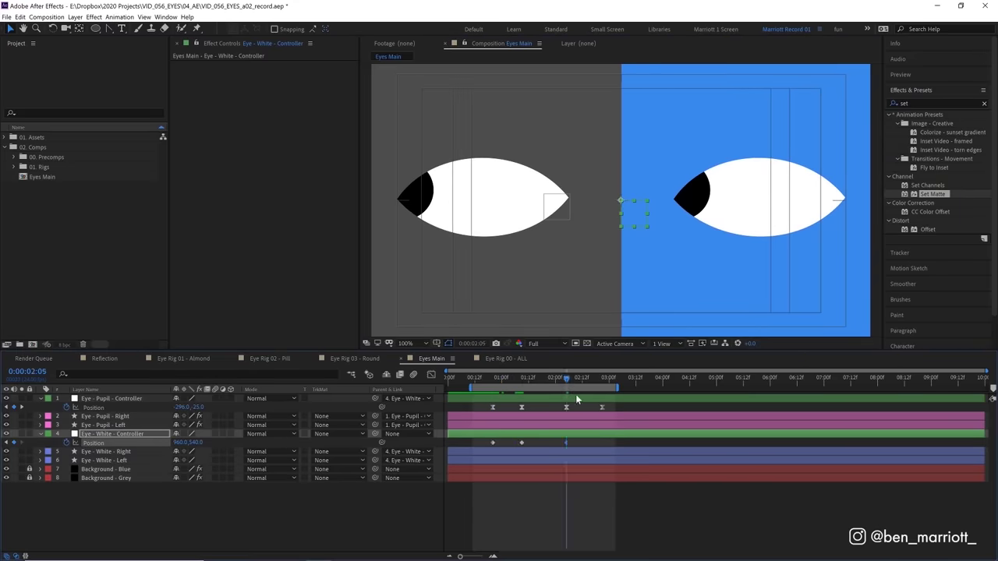
pyautogui.moveTo(591, 443); pyautogui.dragTo(516, 450)
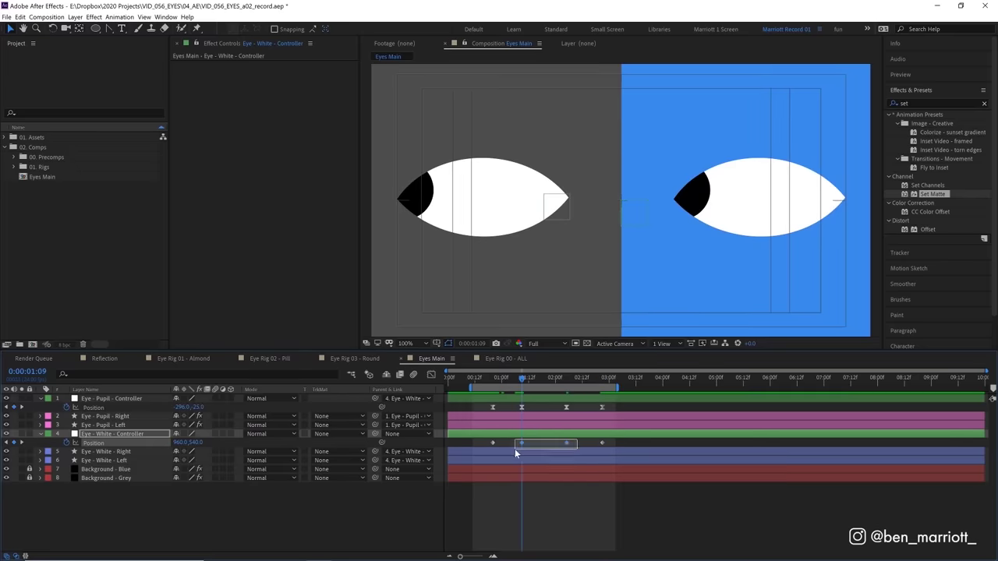
pyautogui.moveTo(620, 198); pyautogui.dragTo(618, 201)
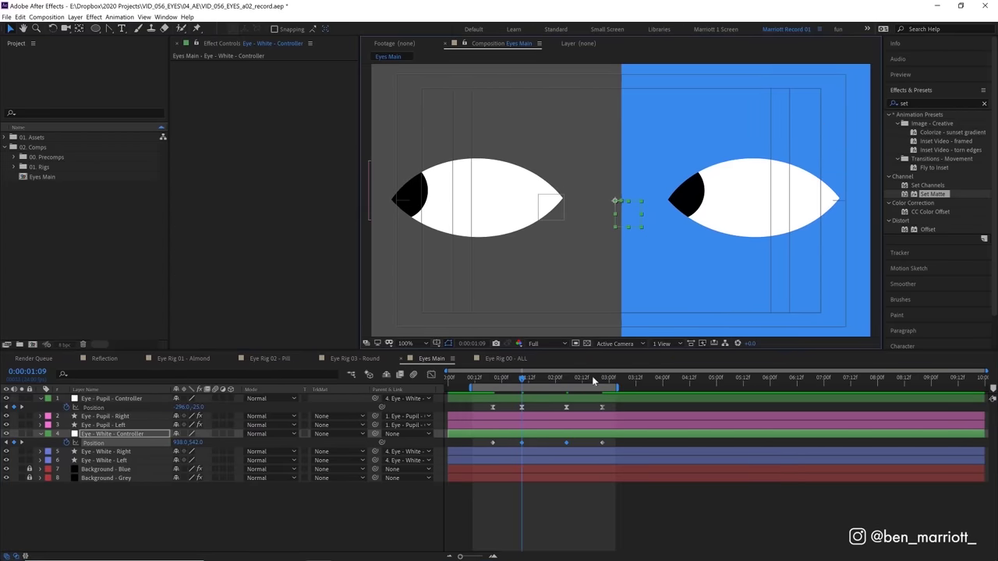
# Nudge the eyes slightly right at 0:00:02:21, Easy Ease the keys, and preview.
pyautogui.click(602, 379)
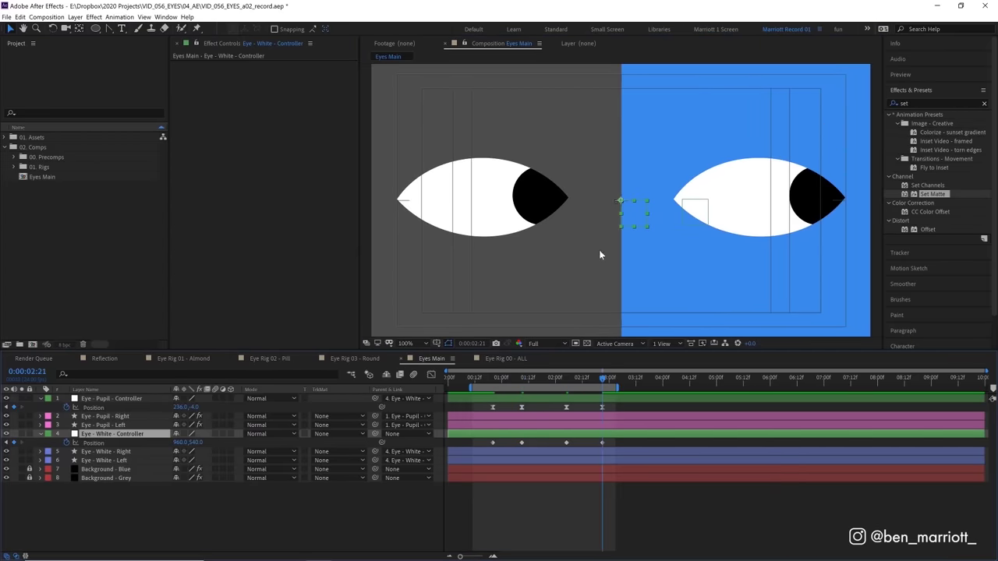
pyautogui.press('Right')
pyautogui.press('F9')
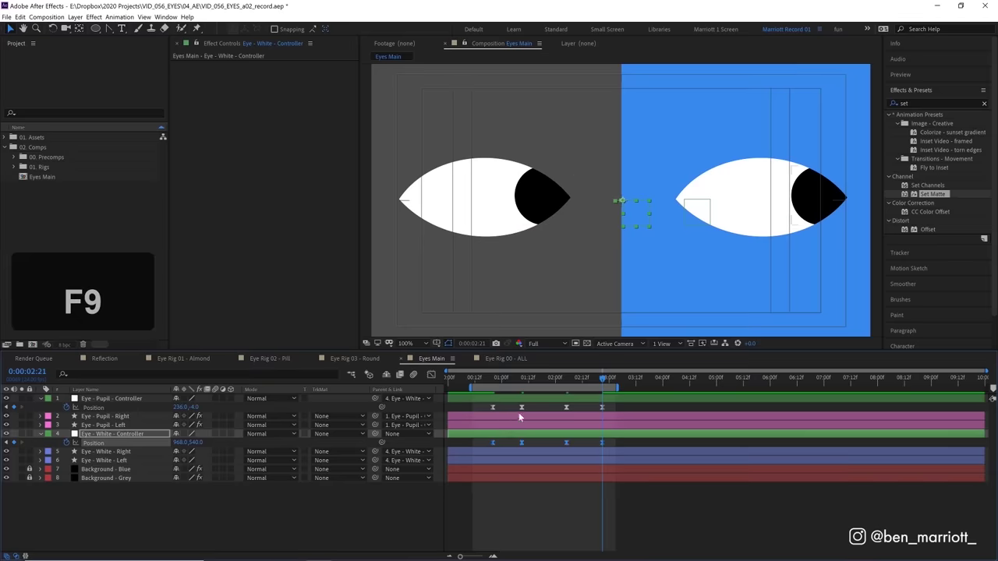
pyautogui.click(484, 378)
pyautogui.click(431, 375)
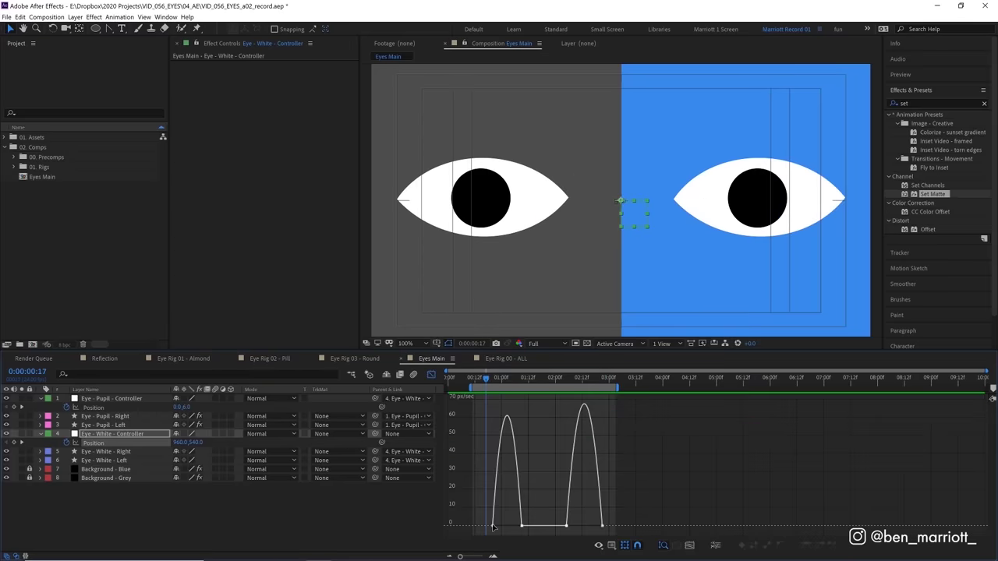
pyautogui.hotkey('shift', 'F3')
pyautogui.press('space')
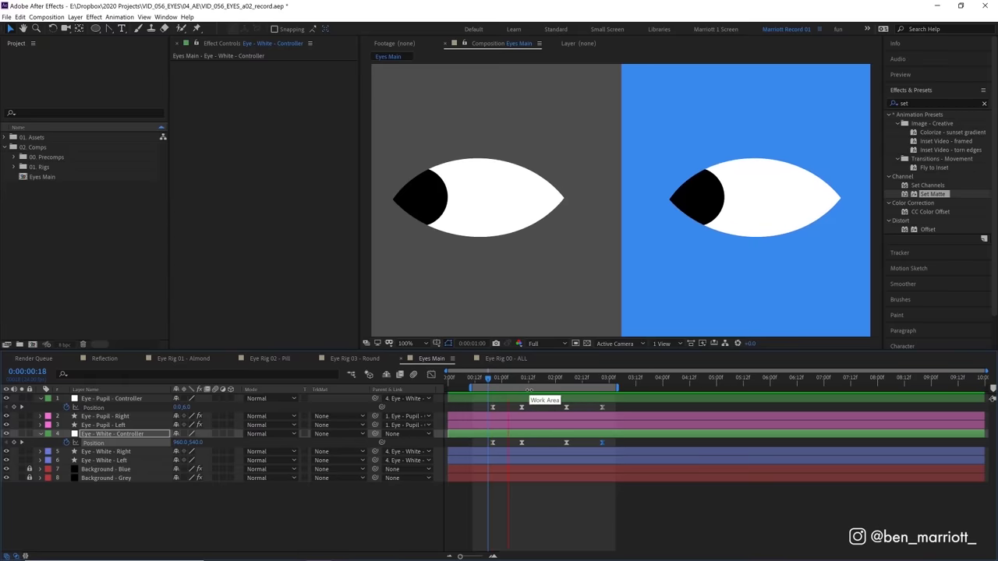
# Reveal Eye - White - Right's Path property and enable its stopwatch.
pyautogui.click(497, 379)
pyautogui.click(121, 452)
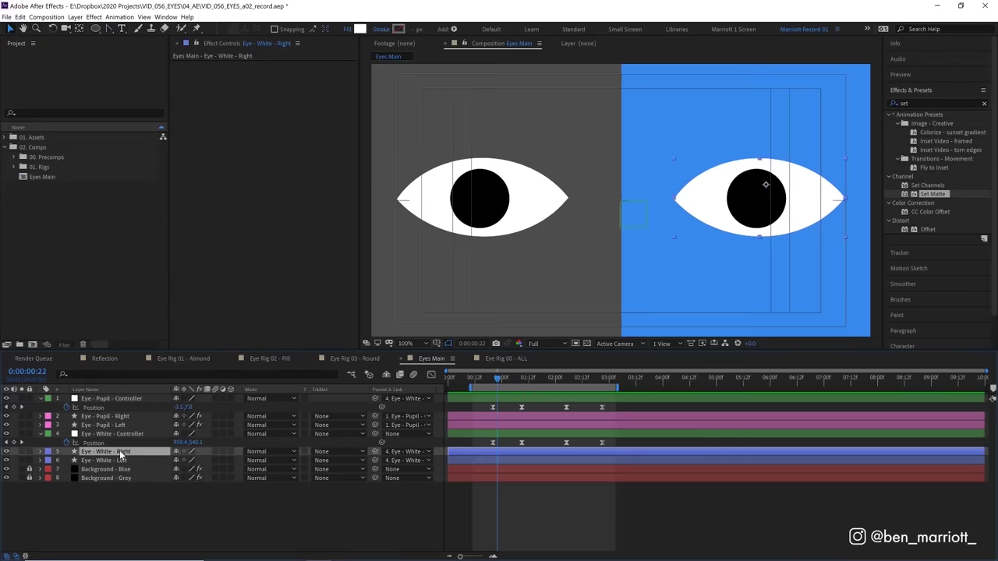
pyautogui.click(40, 452)
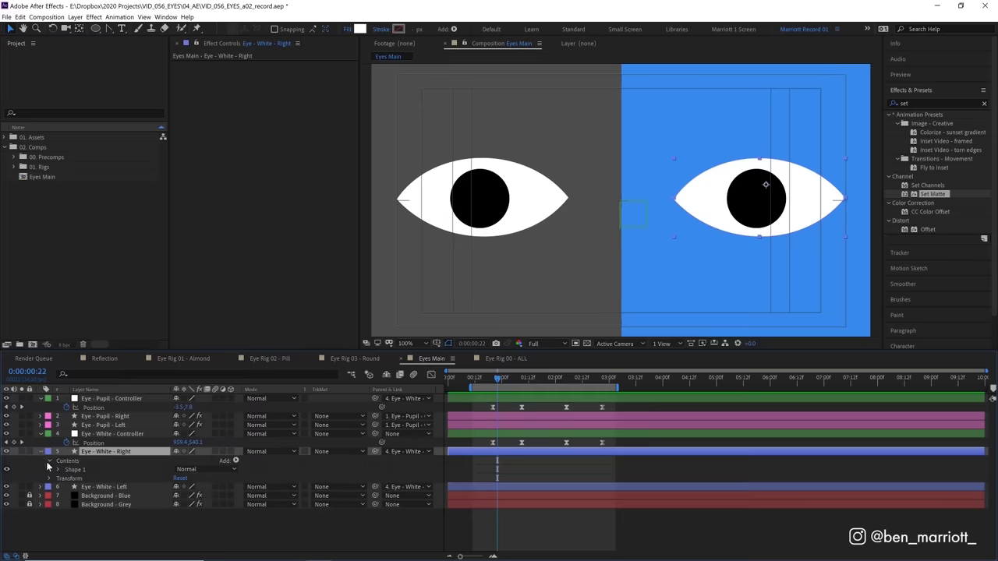
pyautogui.click(58, 470)
pyautogui.click(67, 478)
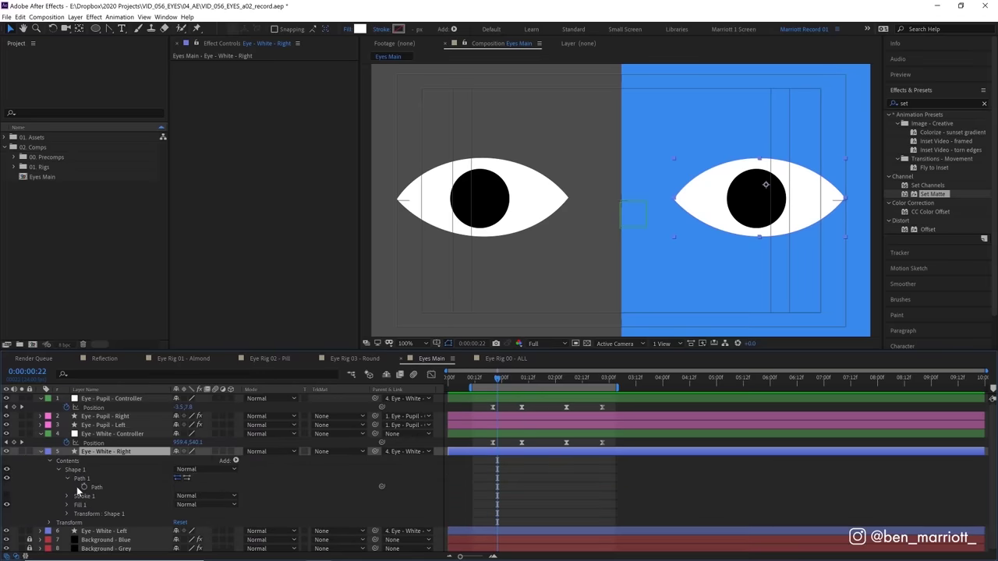
pyautogui.click(84, 487)
# At 0:00:01:15, drag the right eye's top lid down flat onto the bottom edge.
pyautogui.click(524, 380)
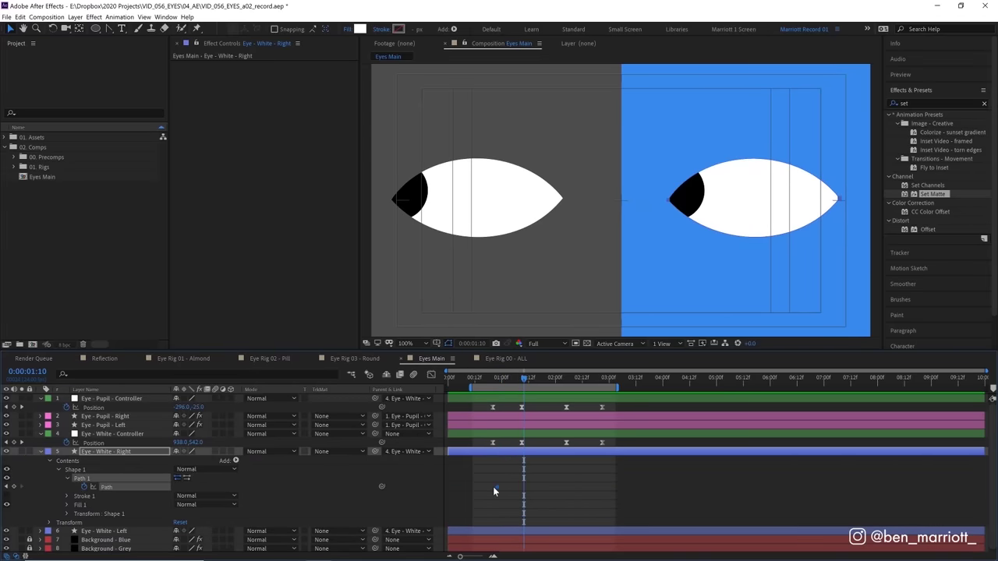
pyautogui.click(535, 379)
pyautogui.scroll(1, 663, 205)
pyautogui.press('space')
pyautogui.moveTo(663, 204); pyautogui.dragTo(433, 242)
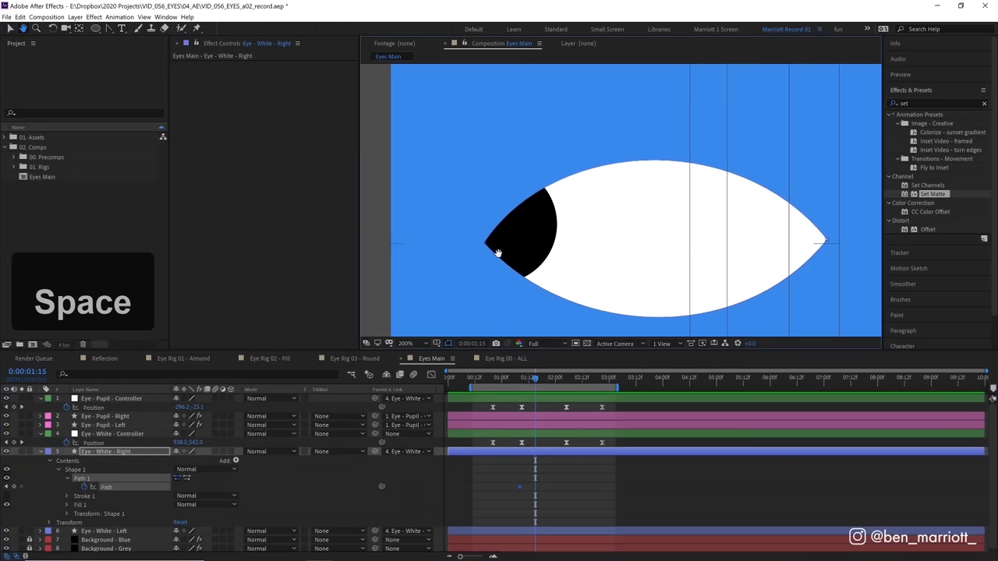
pyautogui.click(108, 28)
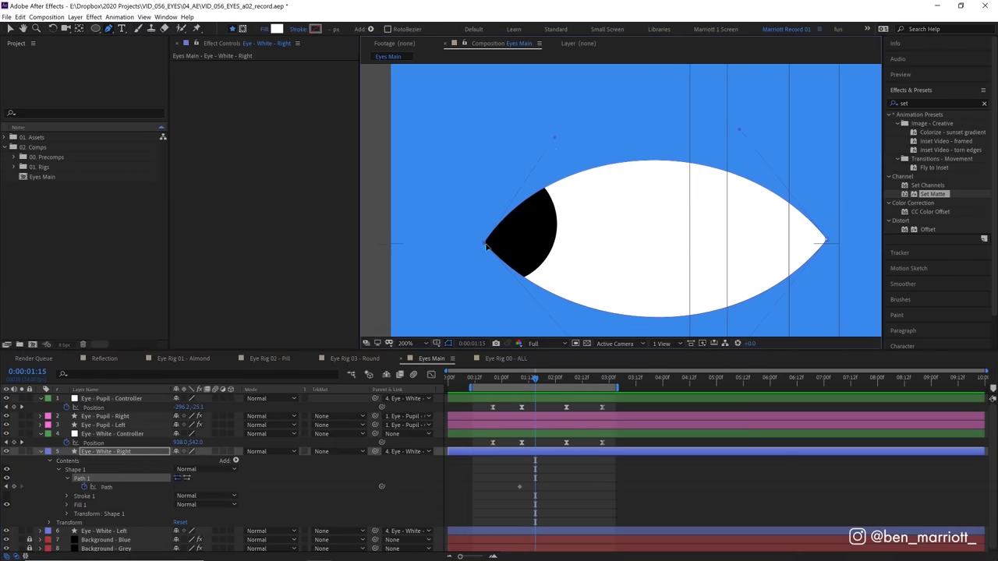
pyautogui.moveTo(556, 147); pyautogui.dragTo(569, 272)
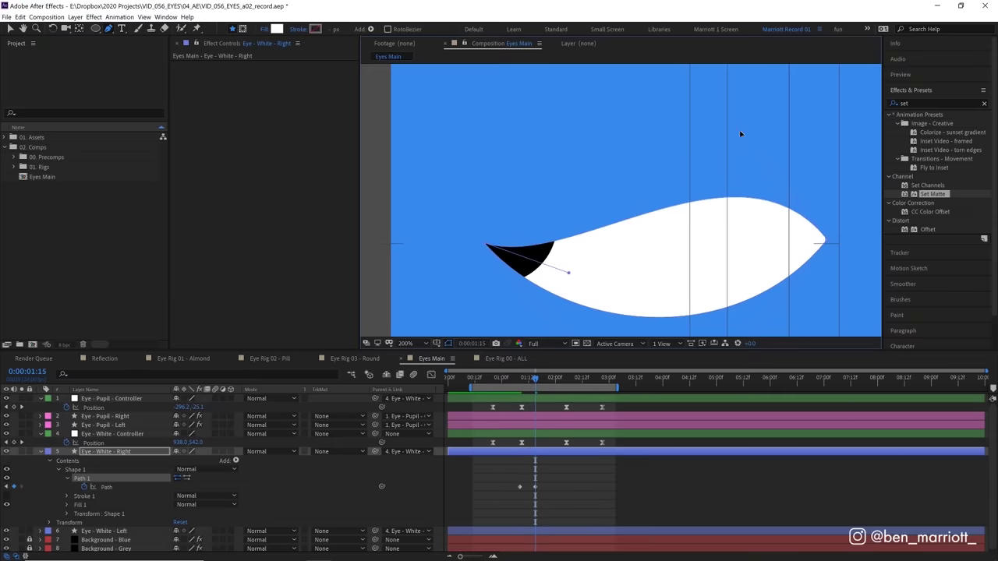
pyautogui.moveTo(741, 134); pyautogui.dragTo(720, 196)
pyautogui.press('space')
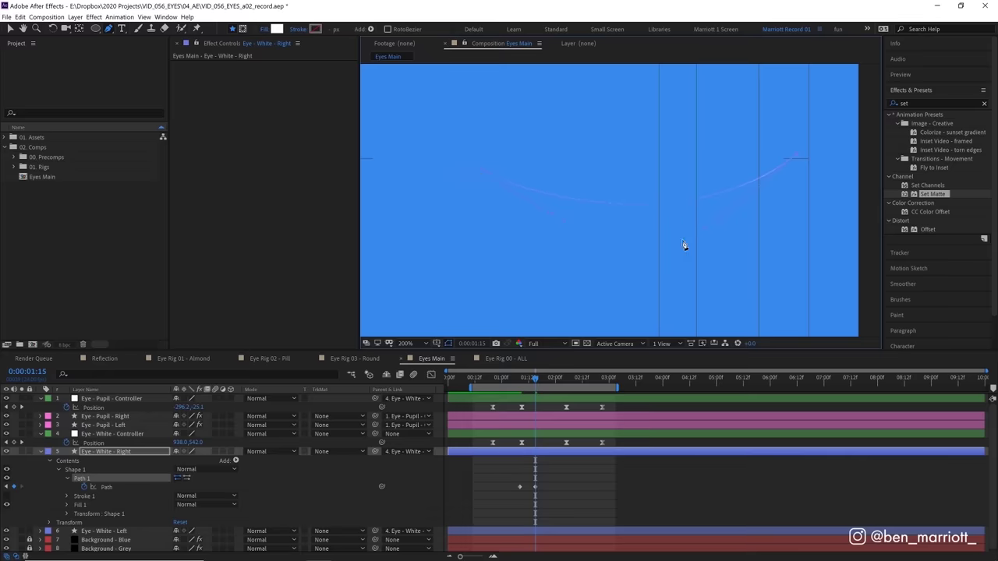
# Copy the open-eye path keyframe, paste it at 2:00, and play back the blink.
pyautogui.click(555, 384)
pyautogui.click(520, 486)
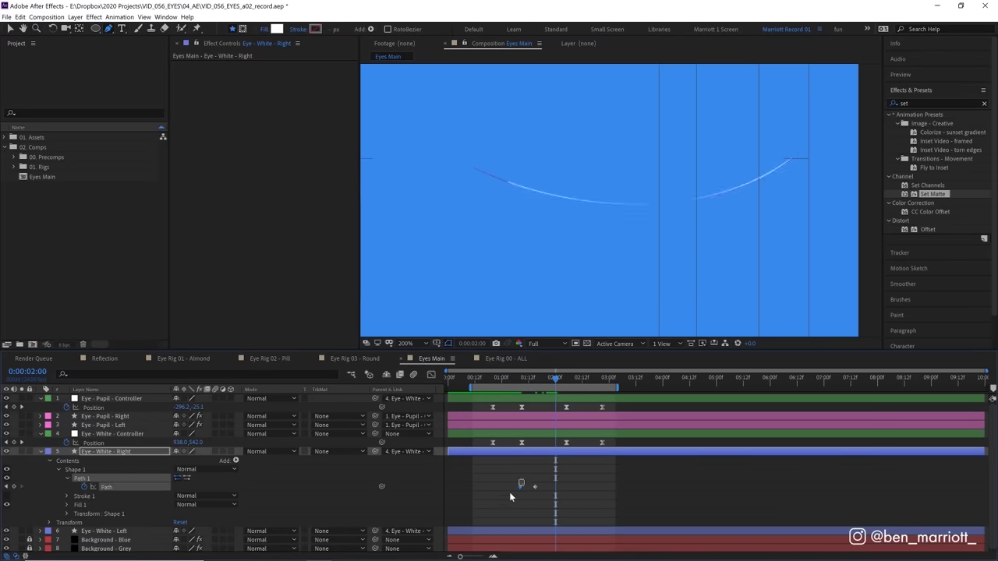
pyautogui.press('z')
pyautogui.hotkey('ctrl', 'c')
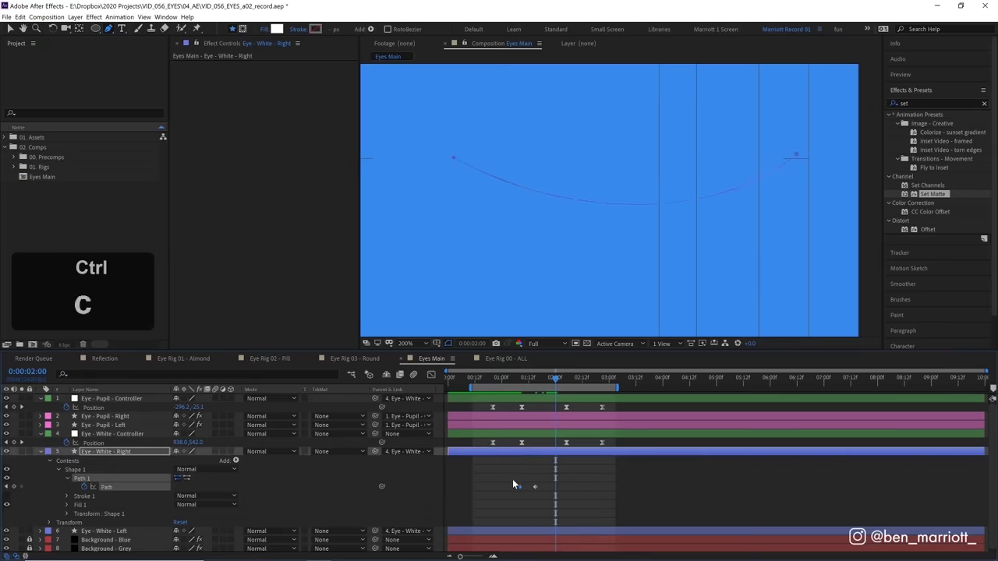
pyautogui.hotkey('ctrl', 'v')
pyautogui.moveTo(535, 380)
pyautogui.mouseDown()
pyautogui.moveTo(559, 382)
pyautogui.moveTo(523, 379)
pyautogui.moveTo(563, 383)
pyautogui.moveTo(517, 382)
pyautogui.mouseUp()
pyautogui.press('space')
pyautogui.press('space')
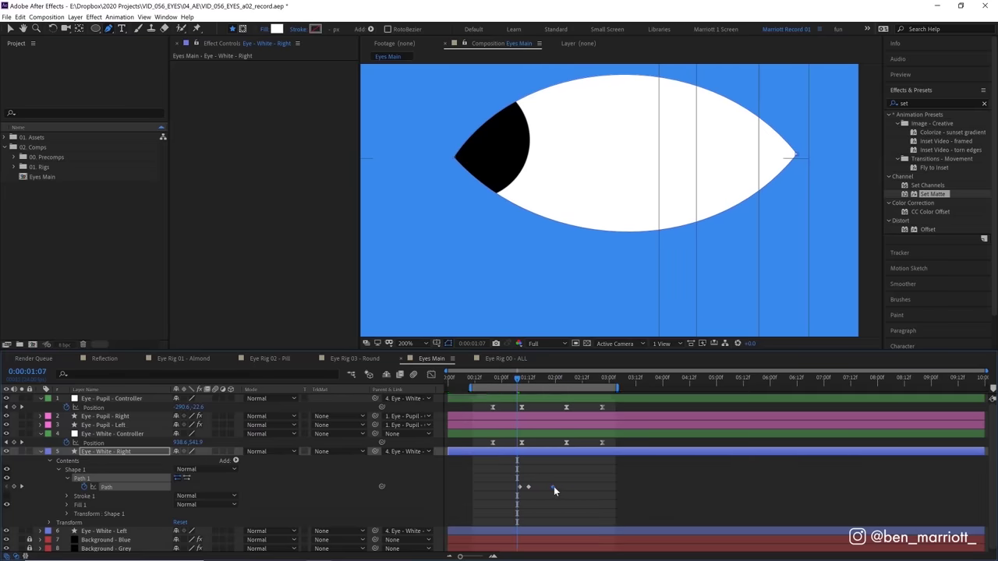
# Move the reopen keyframe earlier, Easy Ease the blink's path keyframes, and preview.
pyautogui.moveTo(558, 487); pyautogui.dragTo(514, 516)
pyautogui.press('space')
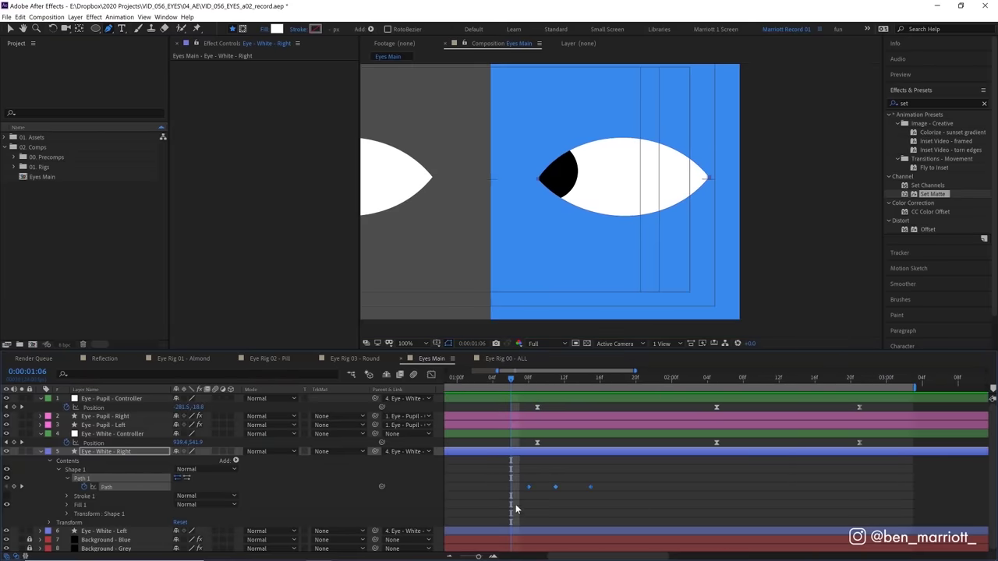
pyautogui.press('F9')
pyautogui.press('space')
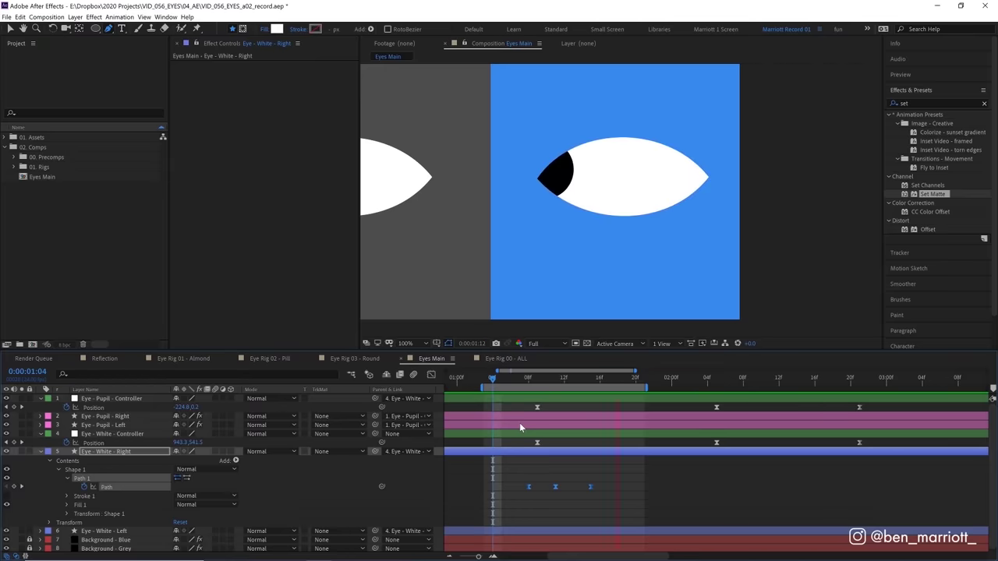
pyautogui.click(509, 377)
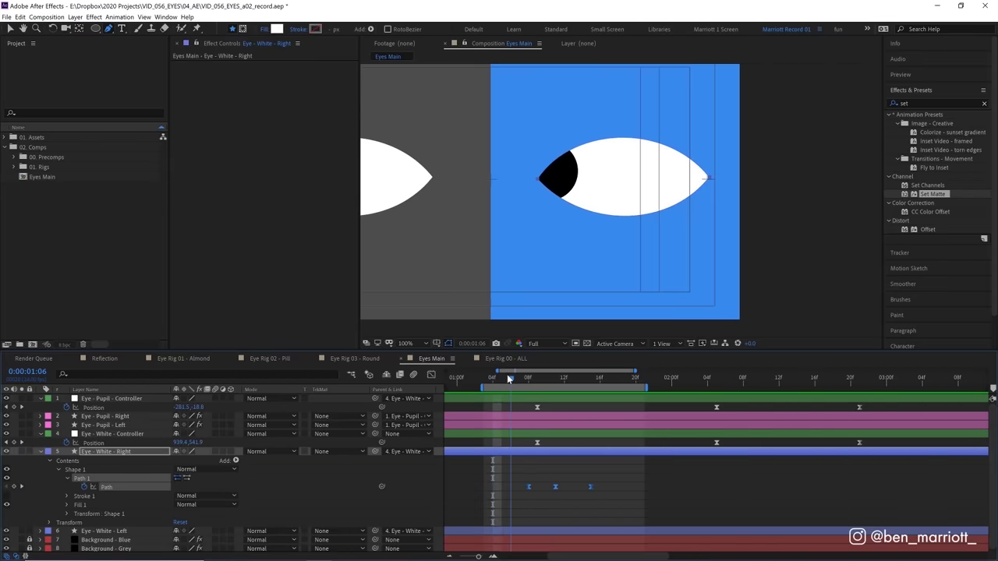
pyautogui.moveTo(508, 377); pyautogui.dragTo(538, 379)
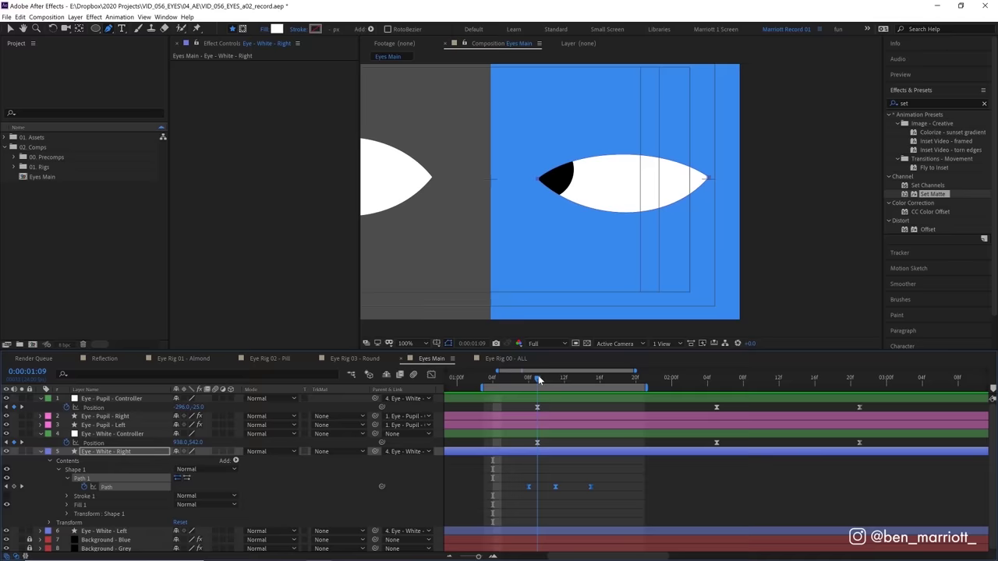
pyautogui.press('space')
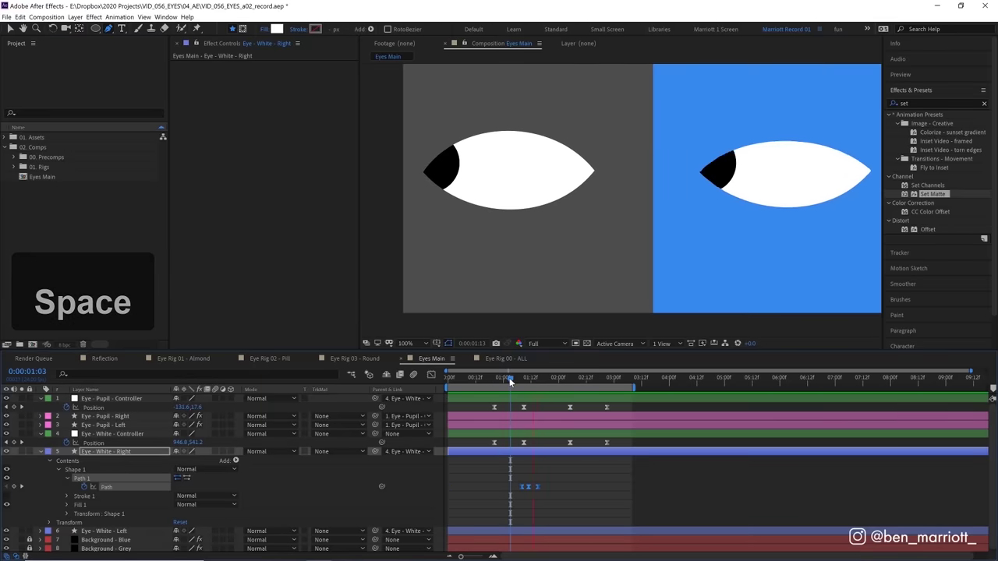
# Stop the preview and expand Eye - White - Left down to its Path property.
pyautogui.press('space')
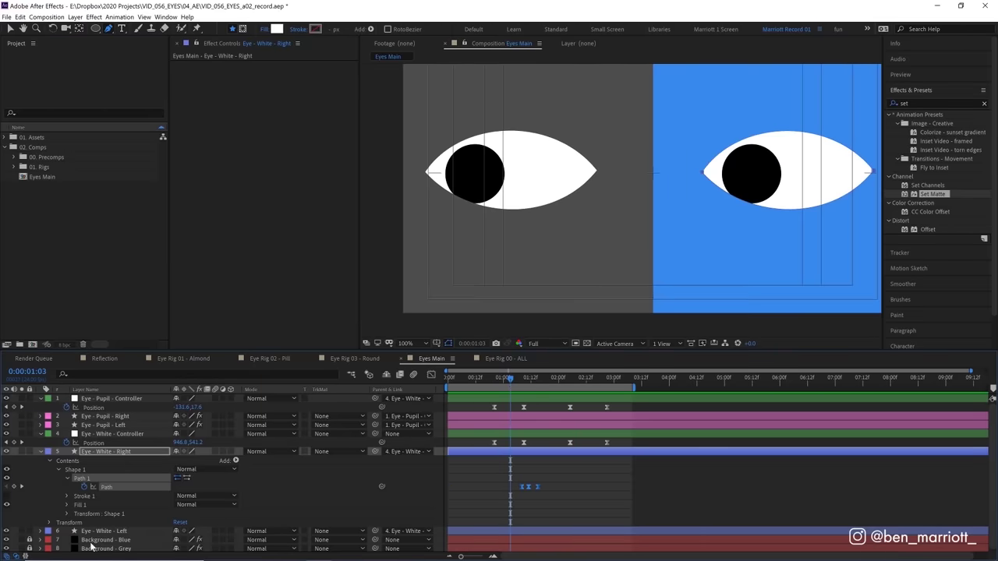
pyautogui.click(44, 532)
pyautogui.click(41, 531)
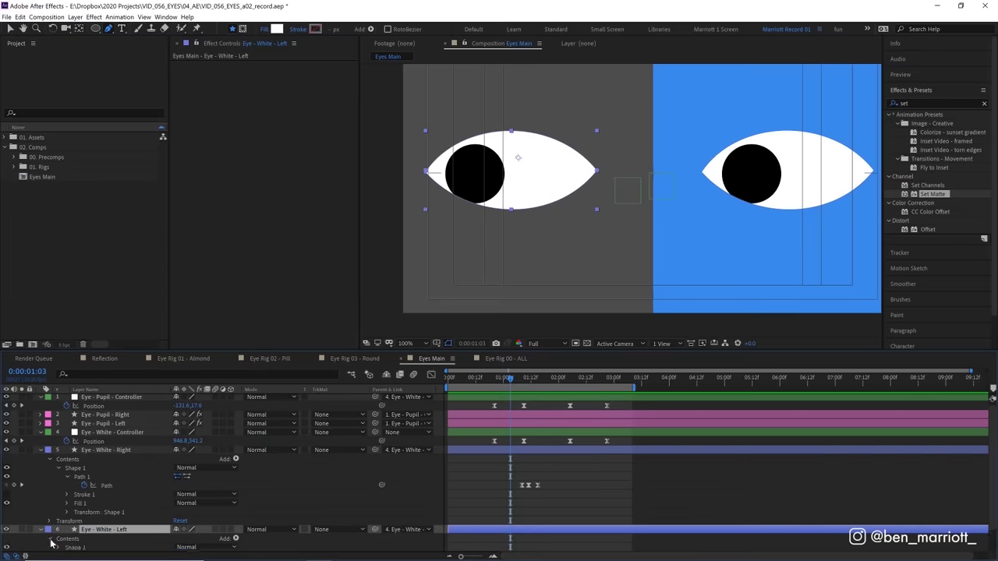
pyautogui.click(58, 547)
pyautogui.scroll(-3, 77, 490)
pyautogui.click(62, 501)
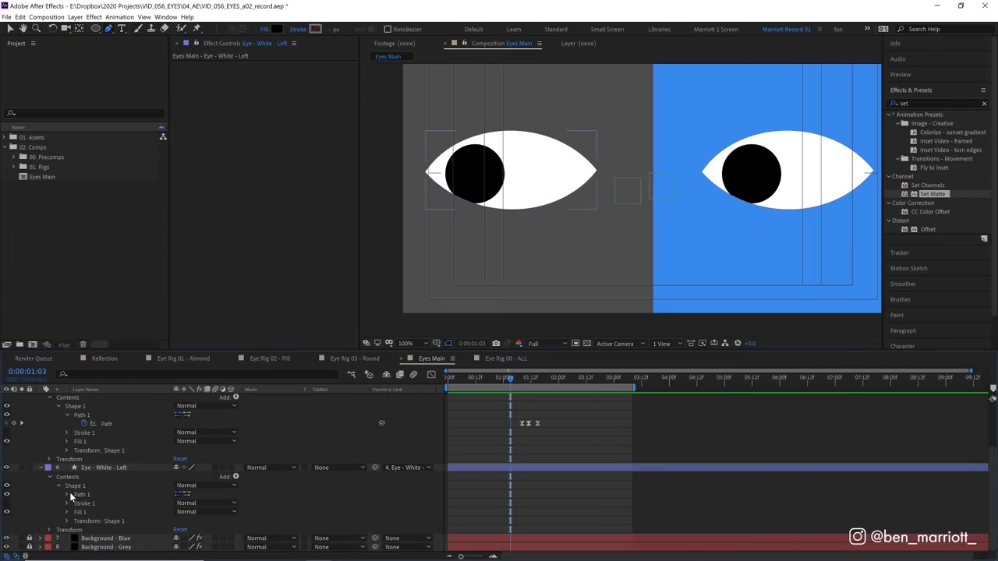
pyautogui.click(67, 494)
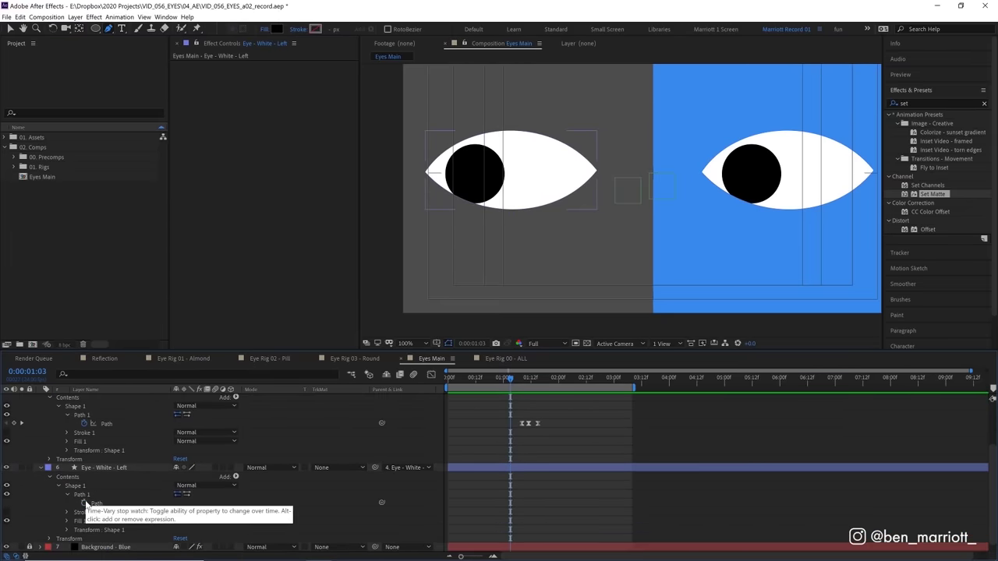
# Add an expression to the left eye-white Path, pick-whipped to Eye - White - Right's Path.
pyautogui.hotkey('alt', 'space')
pyautogui.keyDown('alt'); pyautogui.click(84, 503); pyautogui.keyUp('alt')
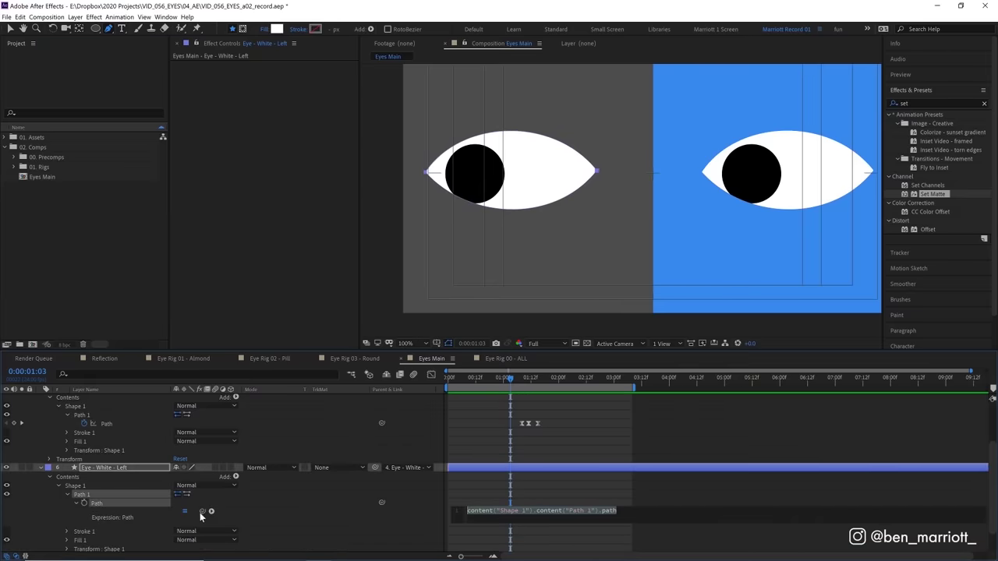
pyautogui.moveTo(203, 513); pyautogui.dragTo(95, 419)
pyautogui.moveTo(111, 428); pyautogui.dragTo(112, 425)
pyautogui.click(549, 467)
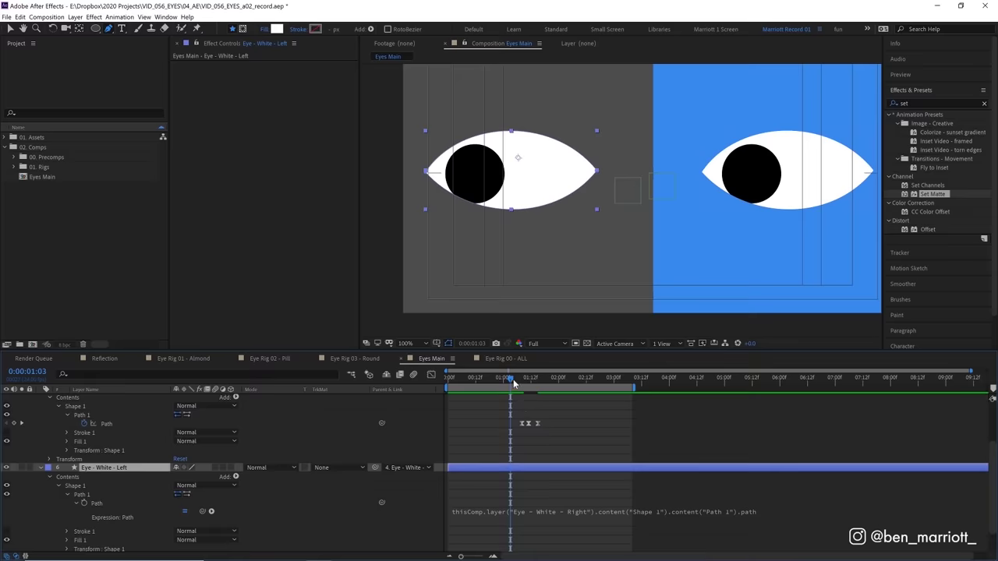
# Copy the three blink Path keyframes and paste a second blink at 2:20.
pyautogui.press('space')
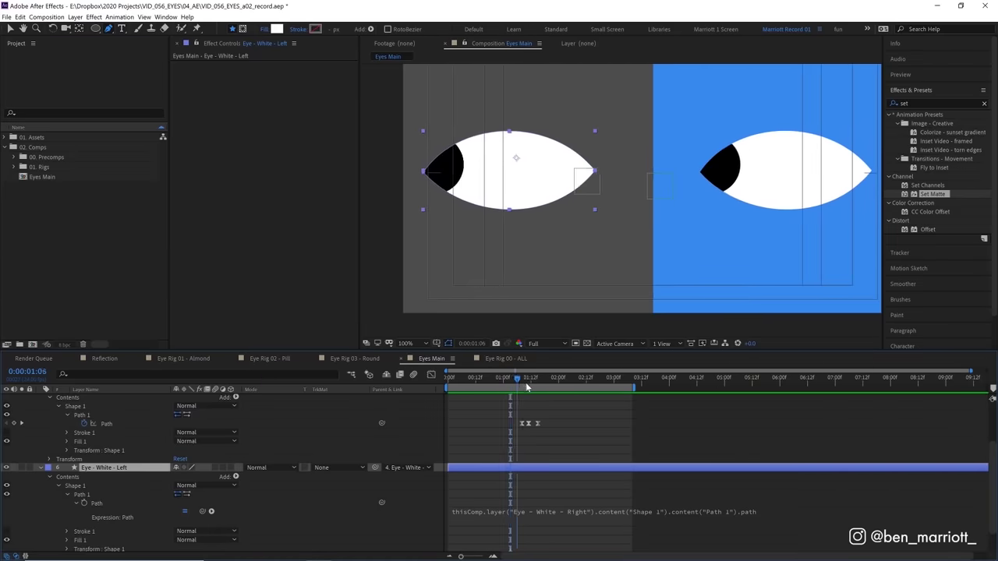
pyautogui.scroll(3, 559, 485)
pyautogui.moveTo(556, 474); pyautogui.dragTo(508, 494)
pyautogui.hotkey('ctrl', 'c')
pyautogui.click(604, 377)
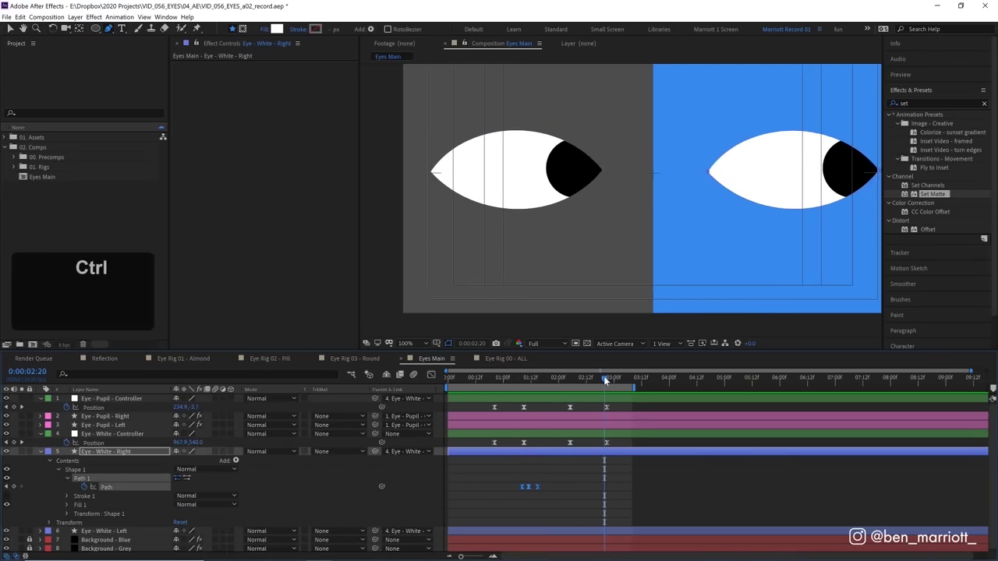
pyautogui.hotkey('ctrl', 'v')
pyautogui.press('space')
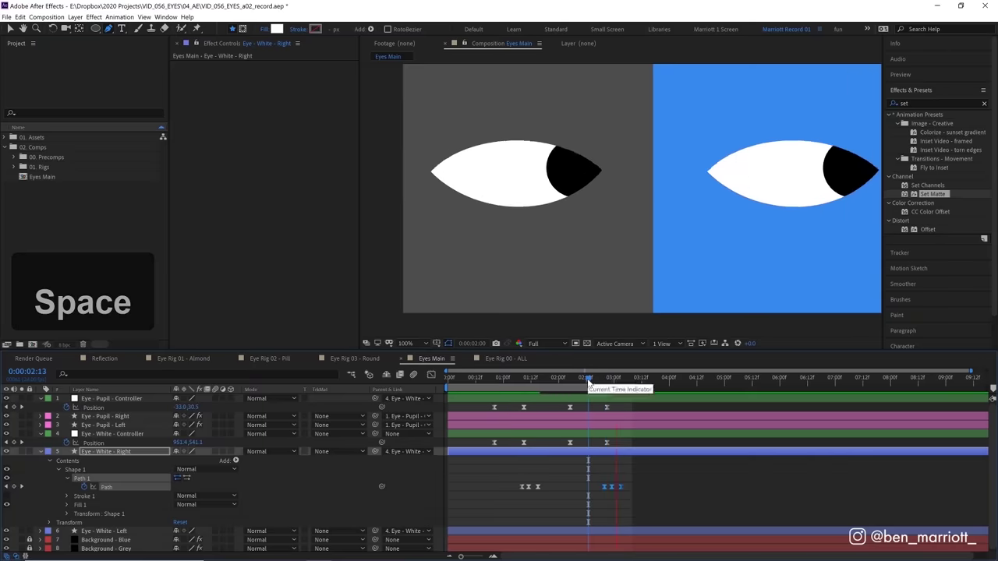
# Paste the blink at the start and delete extra keyframes so the eyes begin closed.
pyautogui.click(451, 381)
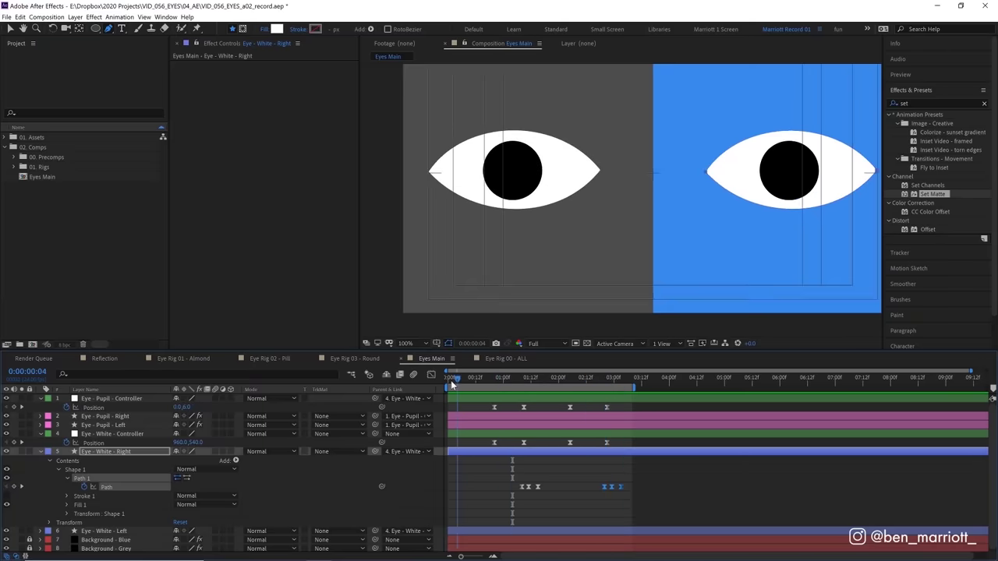
pyautogui.hotkey('ctrl', 'c')
pyautogui.hotkey('ctrl', 'v')
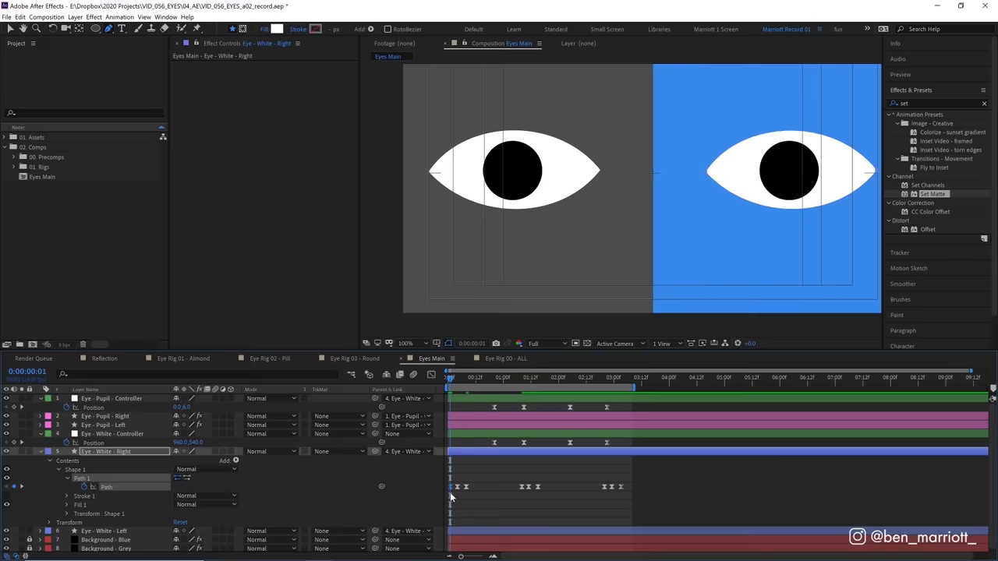
pyautogui.press('=')
pyautogui.press('BackSpace')
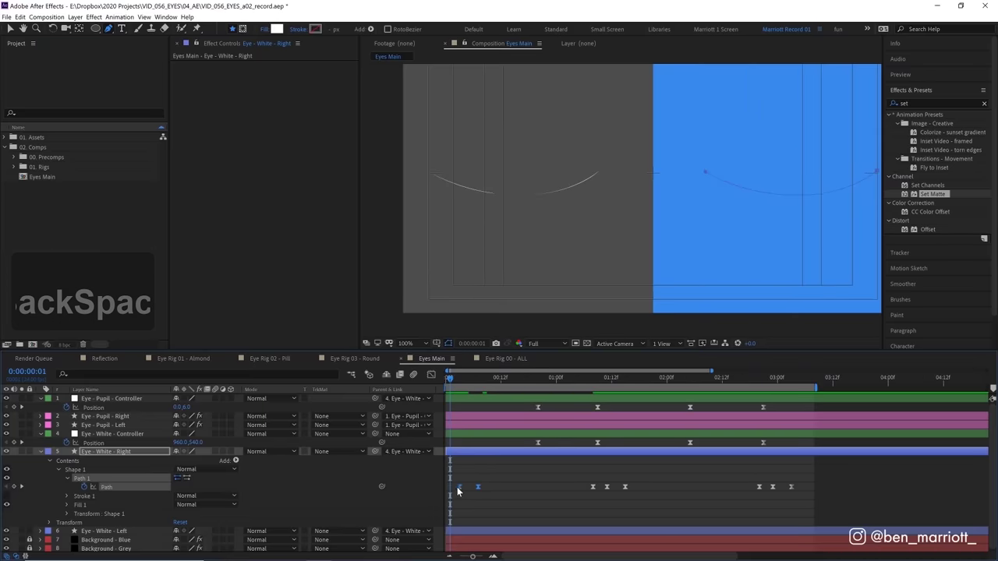
pyautogui.moveTo(436, 381); pyautogui.dragTo(439, 381)
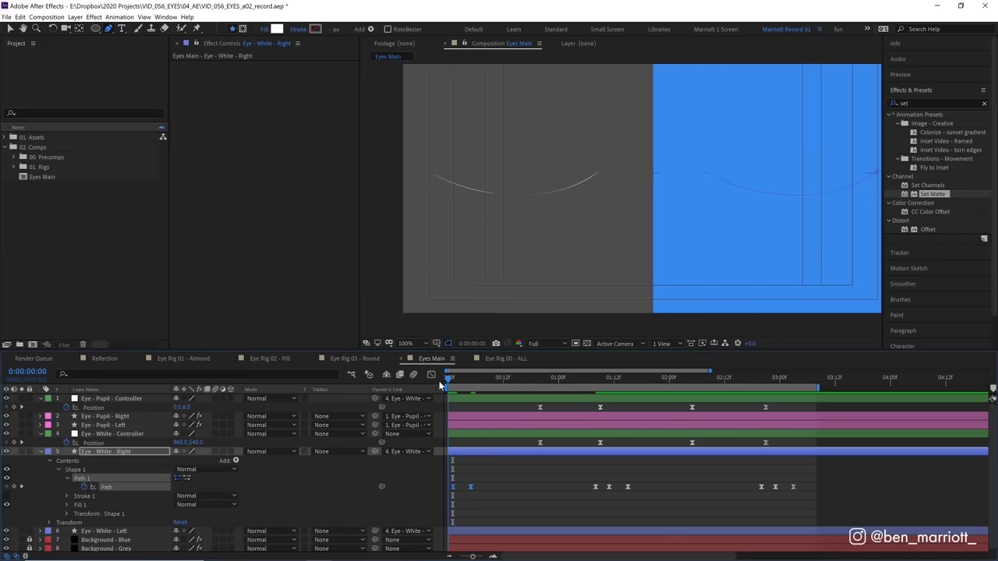
pyautogui.press('space')
pyautogui.press('space')
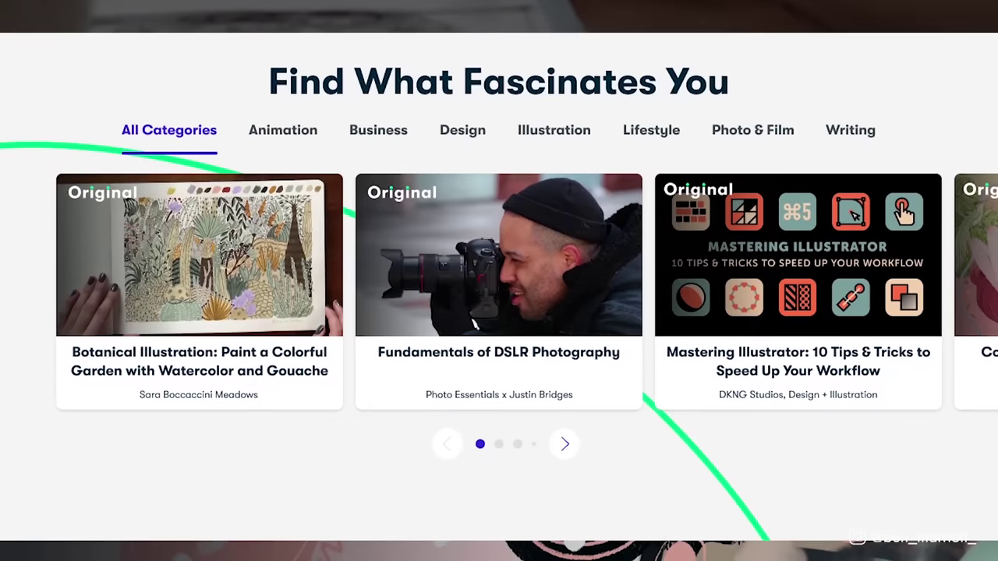
# Open the Botanical Illustration class, scroll its details, and view its Reviews and Discussions.
pyautogui.moveTo(259, 309)
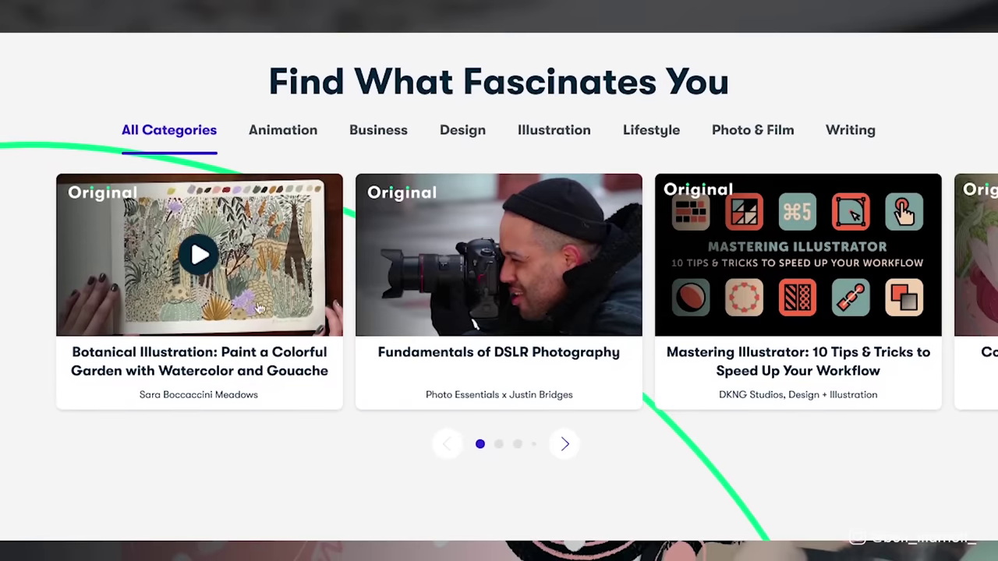
pyautogui.click(231, 273)
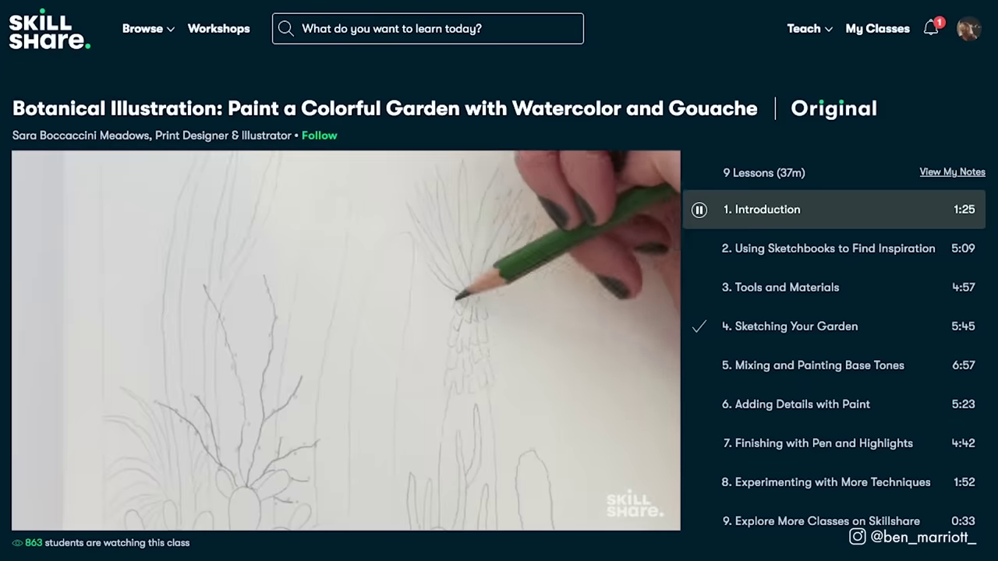
pyautogui.scroll(-5, 499, 312)
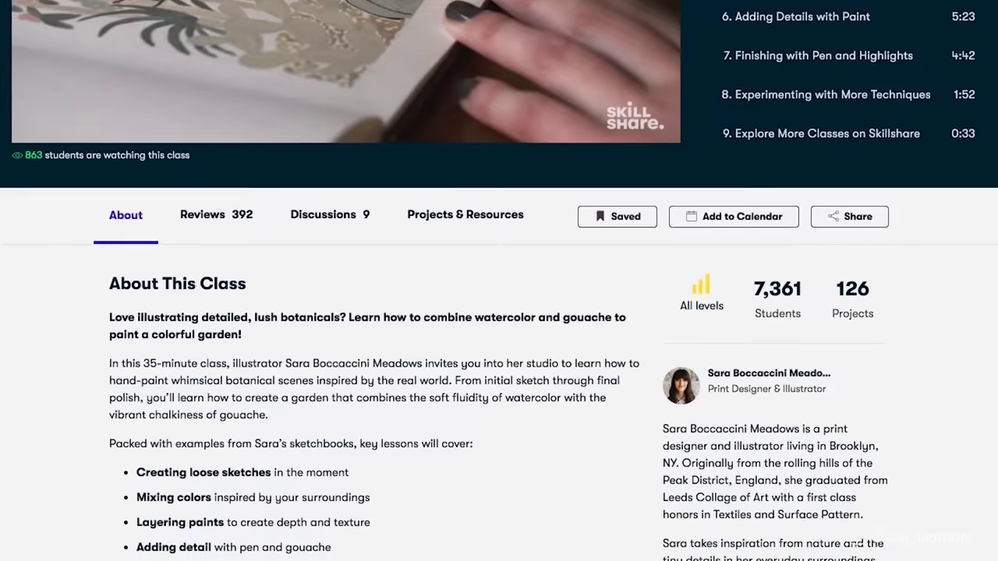
pyautogui.click(216, 184)
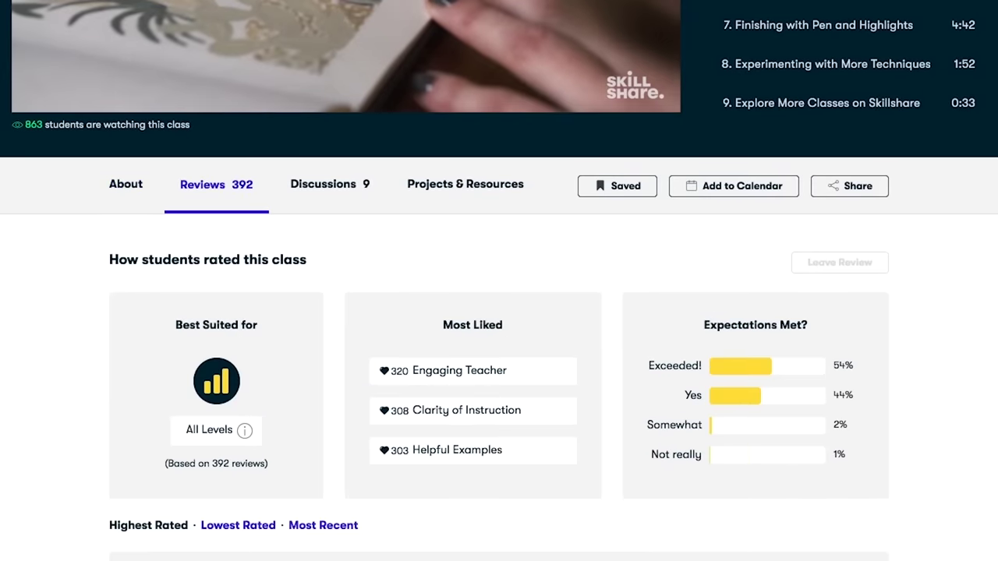
pyautogui.click(322, 198)
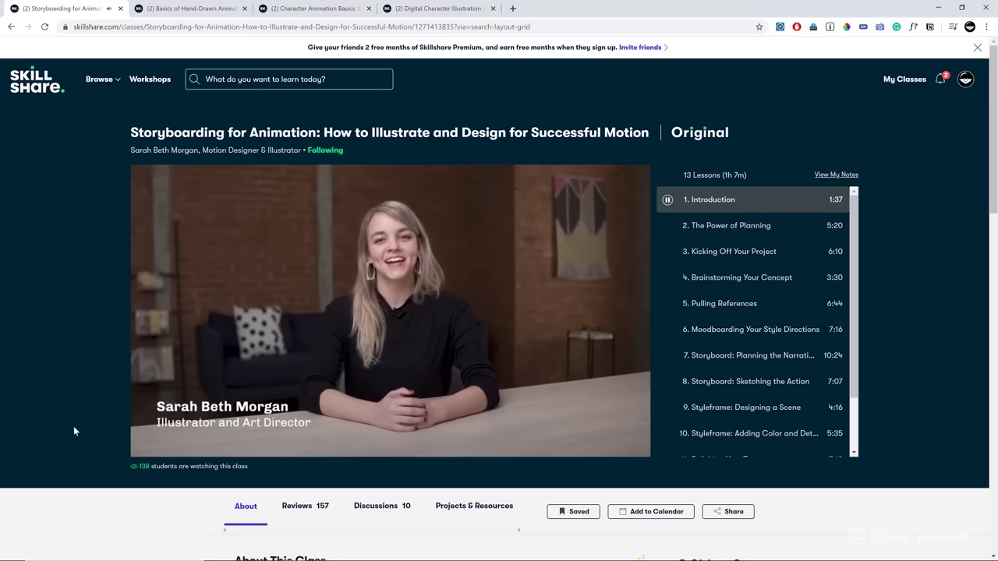
# Cycle through the Hand-Drawn Animation, Character Animation Basics and digital character illustration class tabs.
pyautogui.hotkey('ctrl', 'Tab')
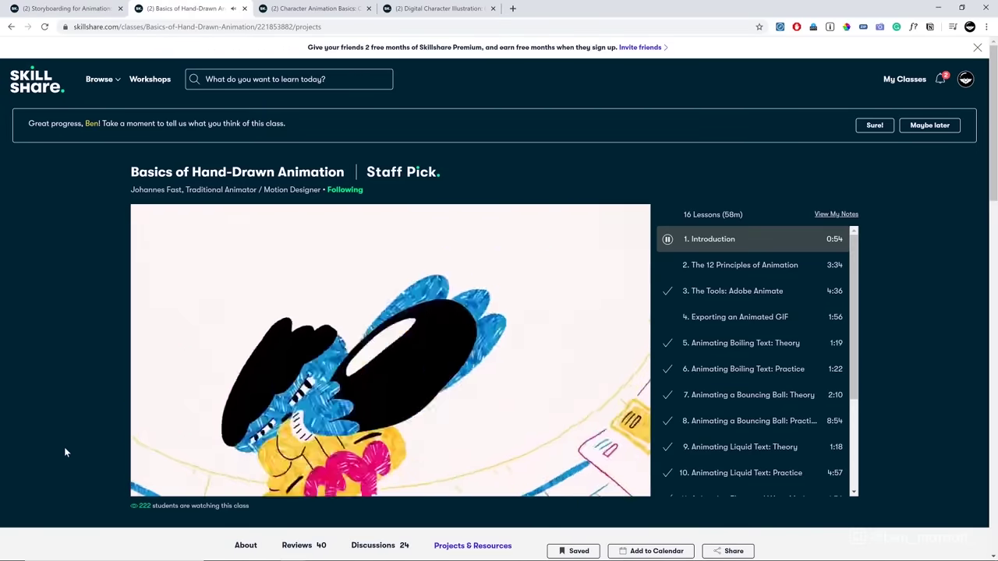
pyautogui.hotkey('ctrl', 'Tab')
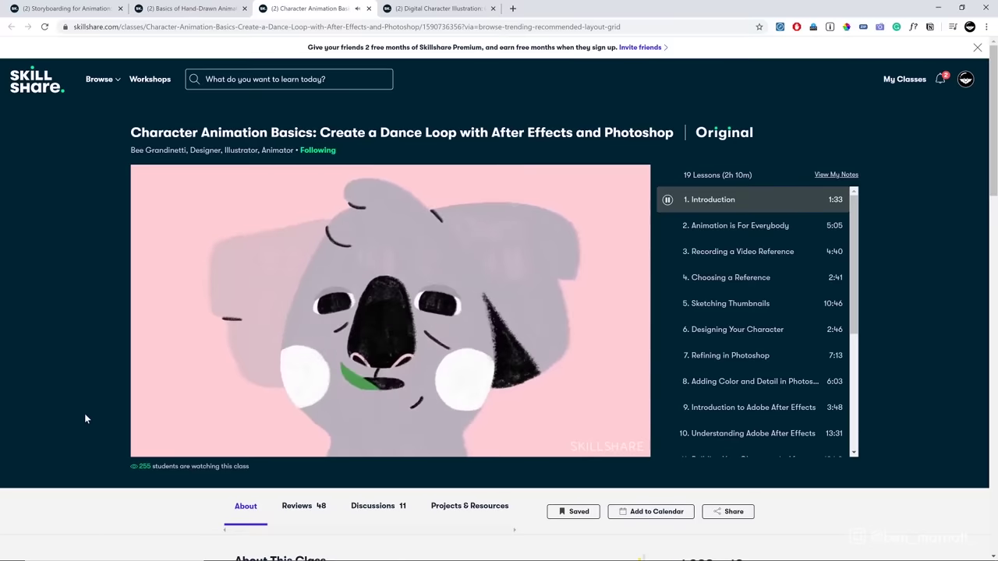
pyautogui.hotkey('ctrl', 'Tab')
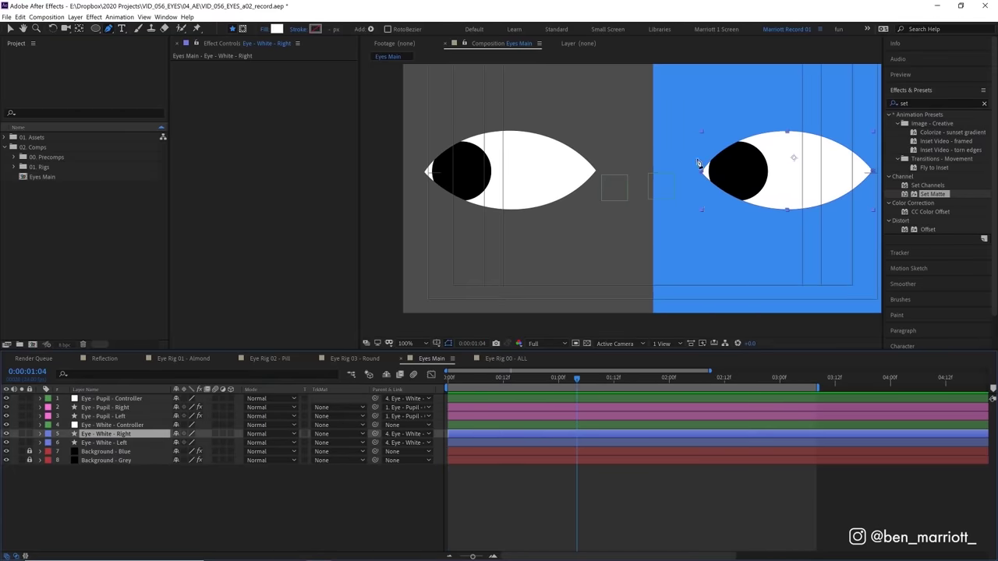
# Duplicate Eye - White - Right, rename it 'Eye - White - Right - Lid', and move it below the original.
pyautogui.click(136, 442)
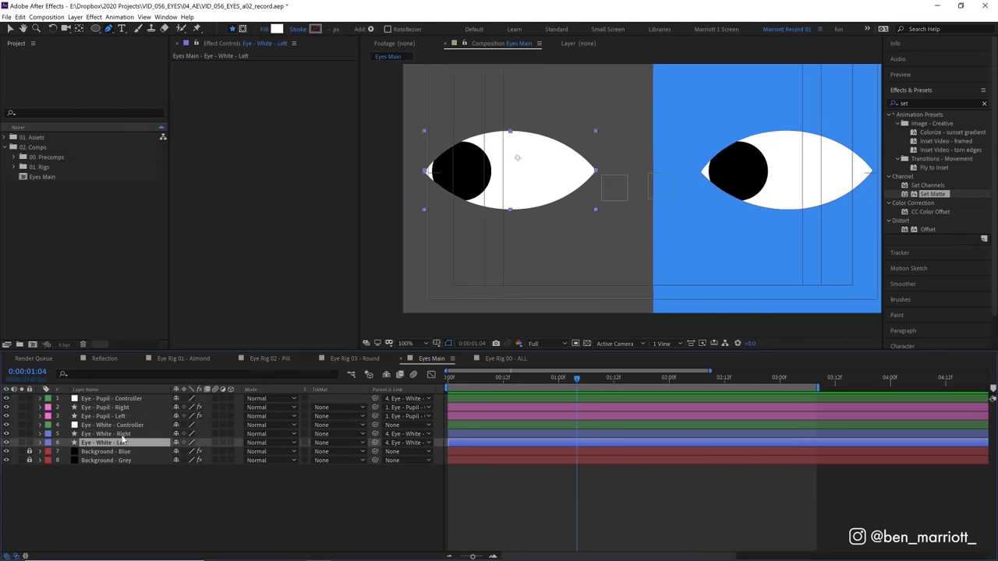
pyautogui.click(122, 435)
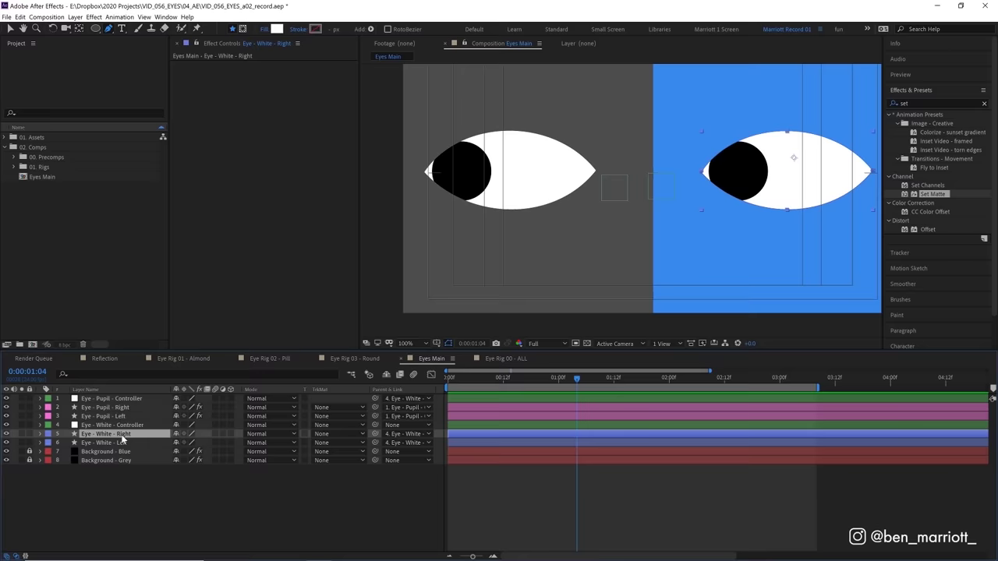
pyautogui.hotkey('ctrl', 'd')
pyautogui.press('Return')
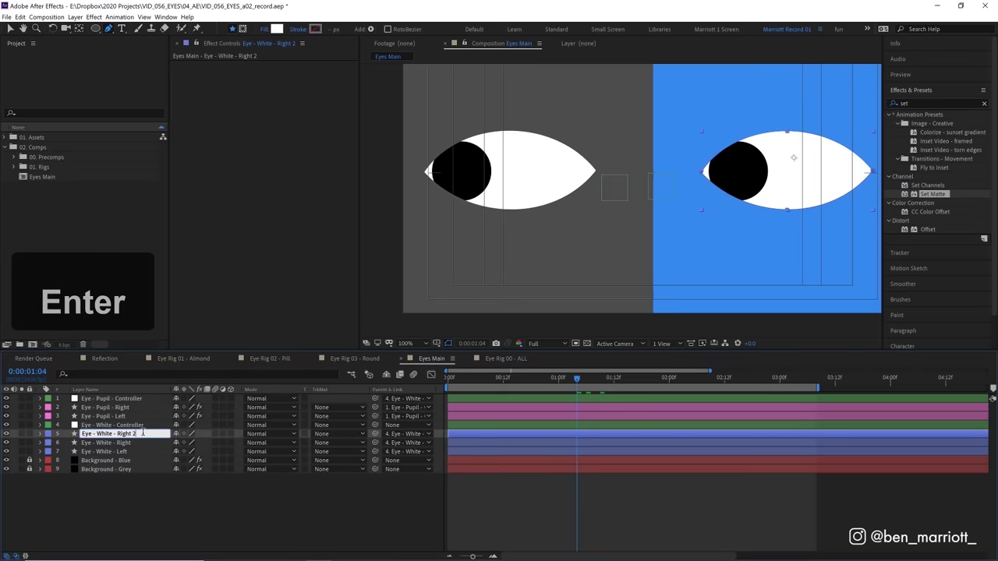
pyautogui.click(145, 434)
pyautogui.press('BackSpace')
pyautogui.press('BackSpace')
pyautogui.write('- Lid')
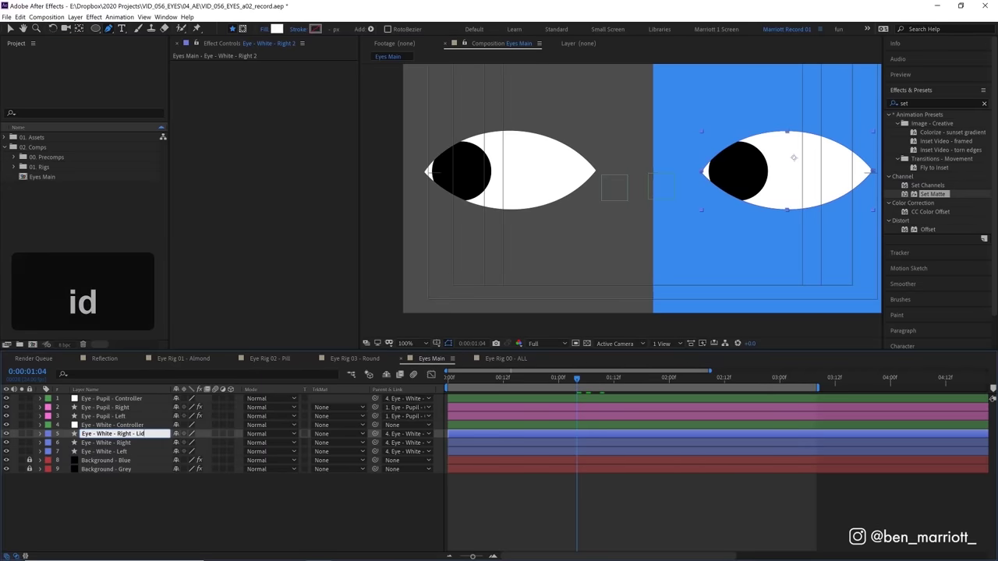
pyautogui.press('Return')
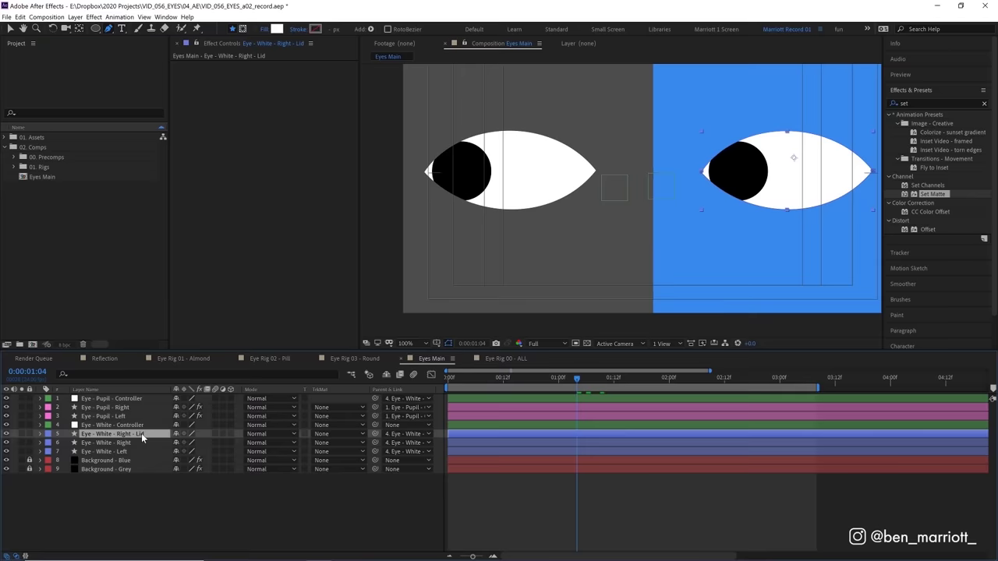
pyautogui.moveTo(143, 438); pyautogui.dragTo(121, 450)
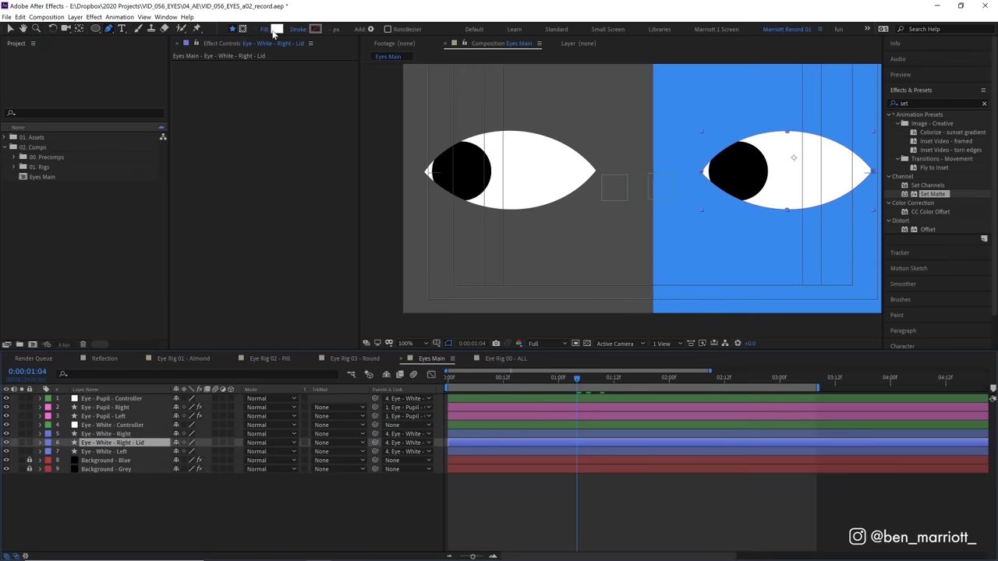
# Fill the lid layer with the blue sampled from the background.
pyautogui.click(276, 29)
pyautogui.click(458, 375)
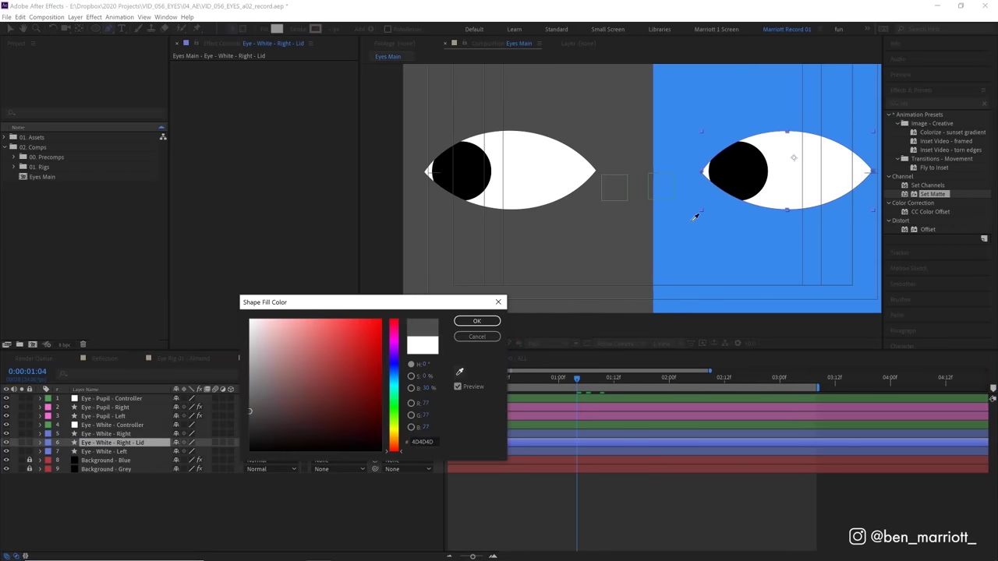
pyautogui.click(699, 230)
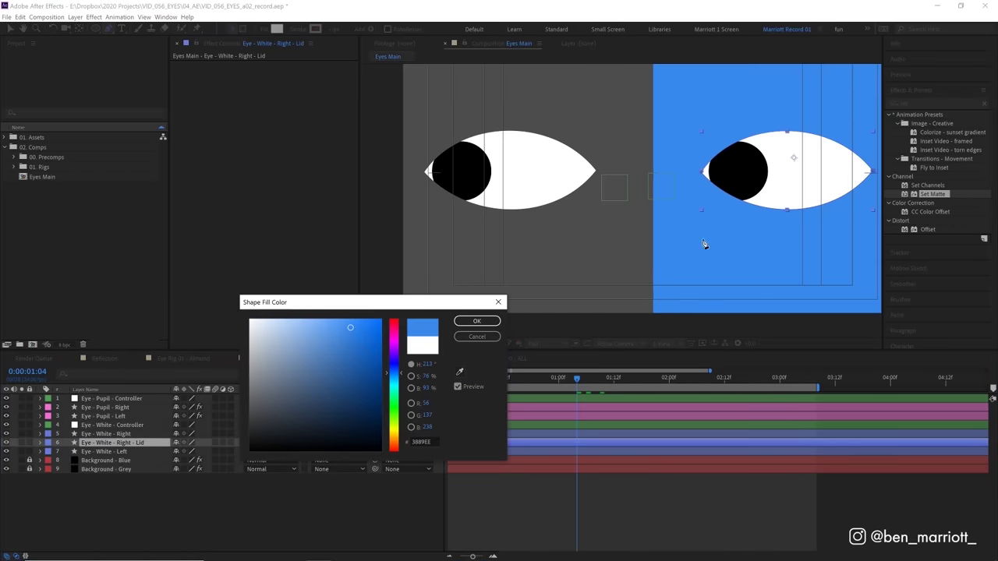
pyautogui.click(477, 320)
# Delete the lid layer's Path keyframes so it stays static behind the blinking eye.
pyautogui.press('u')
pyautogui.press('u')
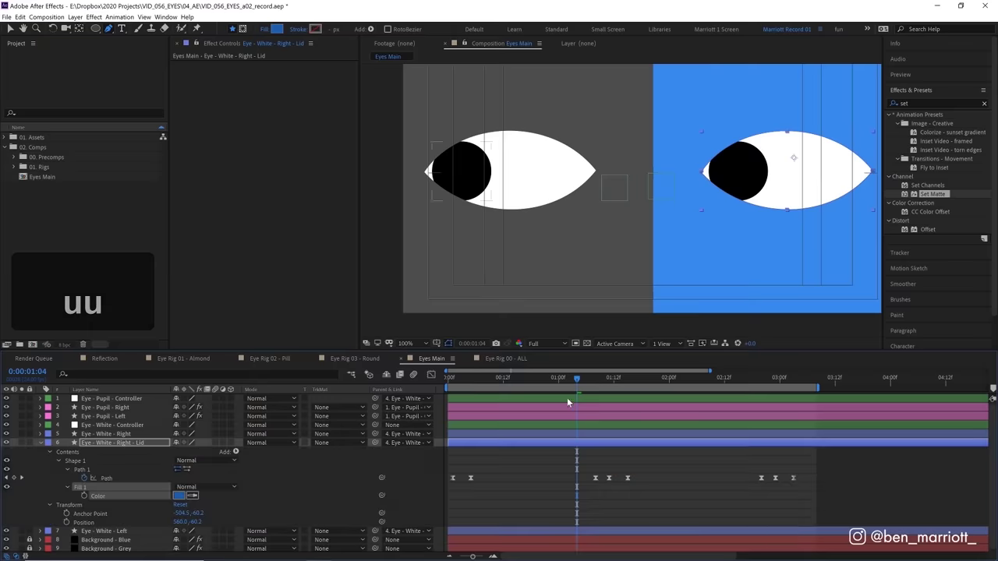
pyautogui.moveTo(582, 381)
pyautogui.mouseDown()
pyautogui.moveTo(613, 384)
pyautogui.moveTo(595, 381)
pyautogui.mouseUp()
pyautogui.moveTo(840, 472); pyautogui.dragTo(384, 503)
pyautogui.press('BackSpace')
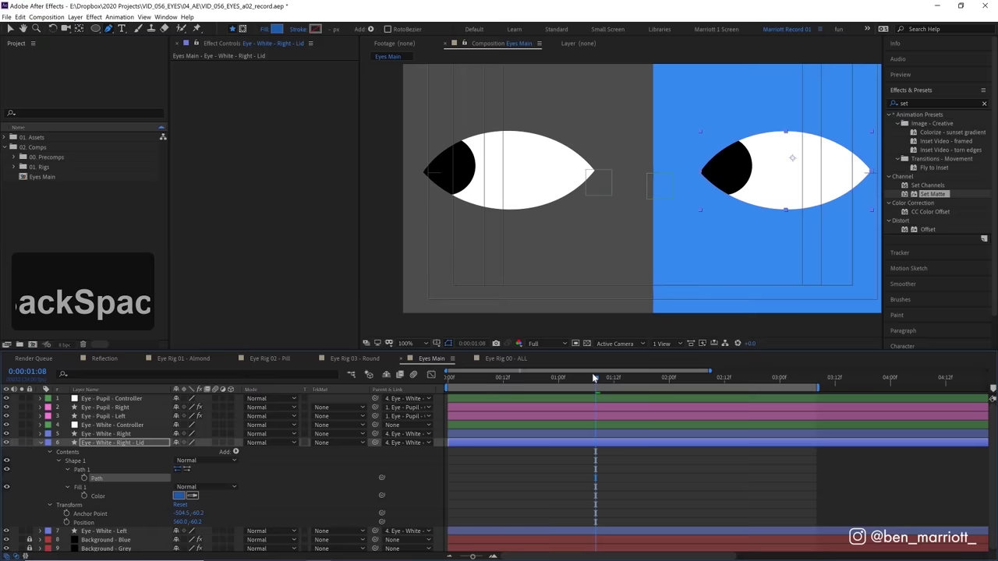
pyautogui.moveTo(593, 378); pyautogui.dragTo(617, 390)
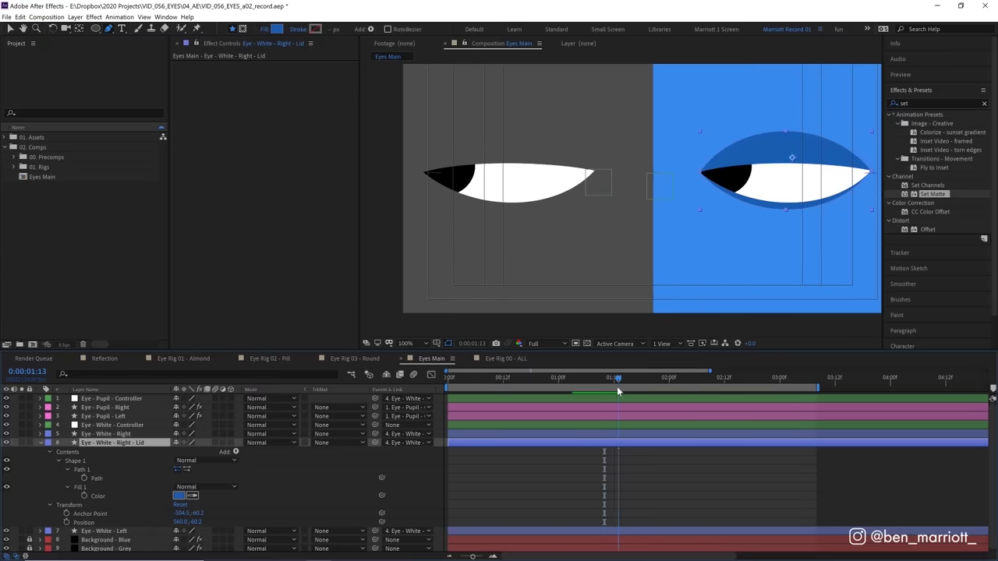
# Switch the lid fill to a linear gradient in shades of blue.
pyautogui.click(274, 30)
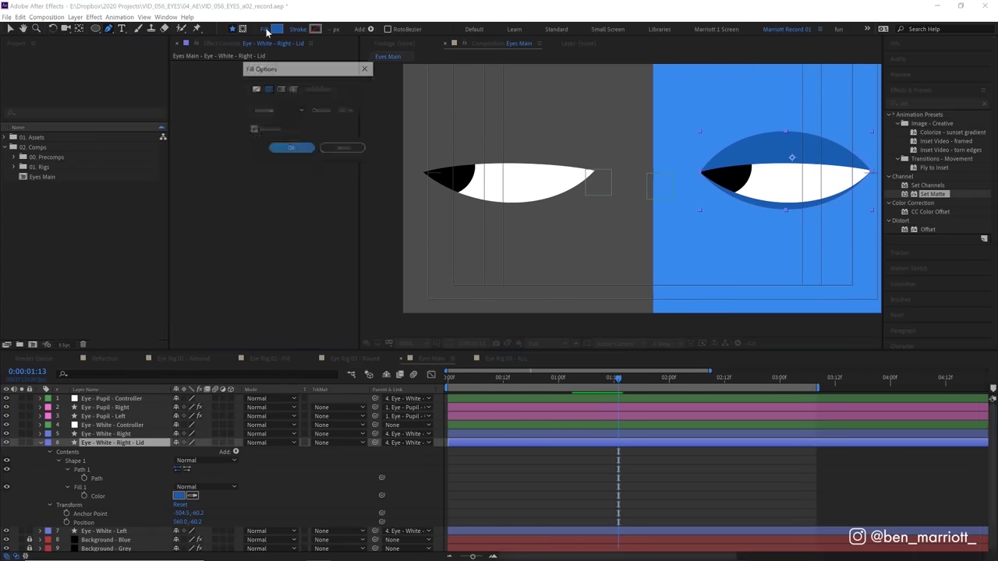
pyautogui.click(280, 88)
pyautogui.click(291, 149)
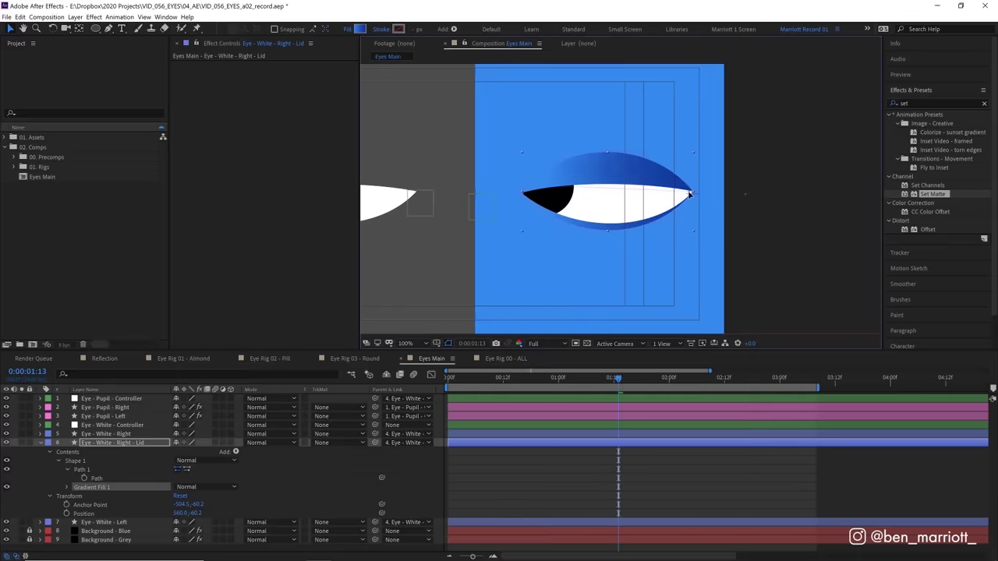
pyautogui.moveTo(468, 385); pyautogui.dragTo(568, 380)
pyautogui.click(41, 442)
pyautogui.click(132, 409)
# Duplicate the pupil as an Eye - Iris layer with a yellow fill, placed below the pupil.
pyautogui.hotkey('ctrl', 'd')
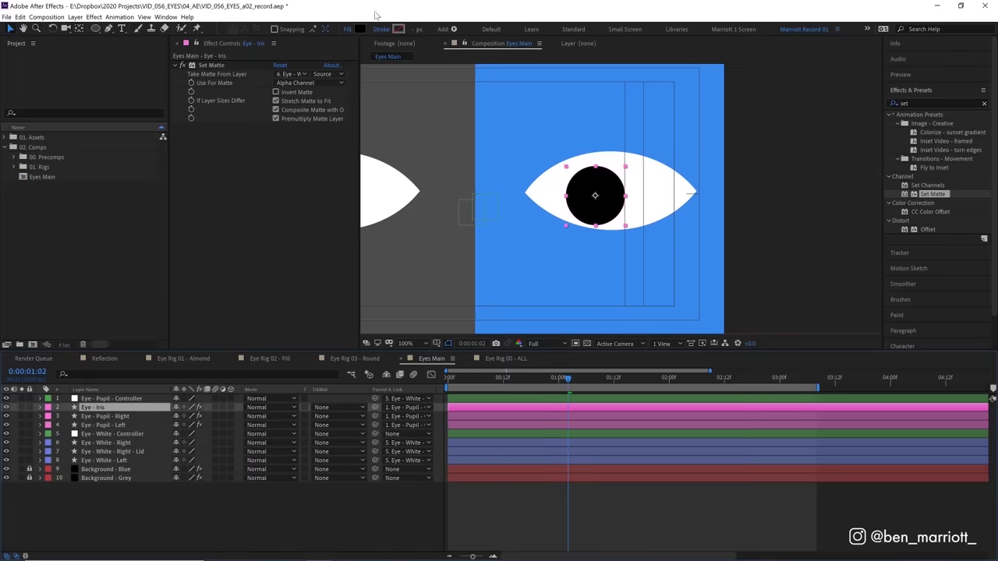
pyautogui.click(360, 29)
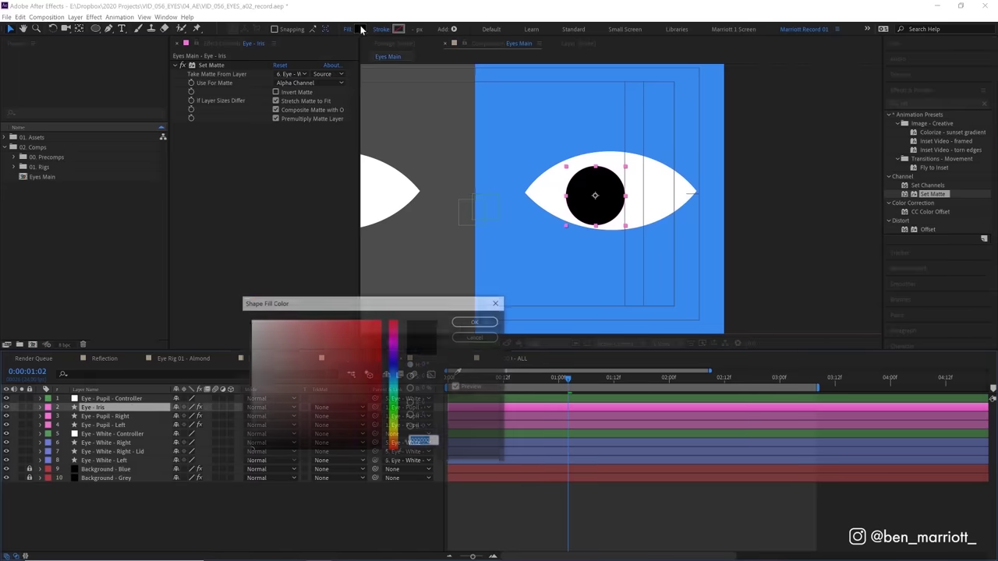
pyautogui.hotkey('ctrl', 'v')
pyautogui.press('Return')
pyautogui.moveTo(94, 407); pyautogui.dragTo(129, 422)
# Scale the iris to 120% and set its fill to a radial gradient.
pyautogui.press('r')
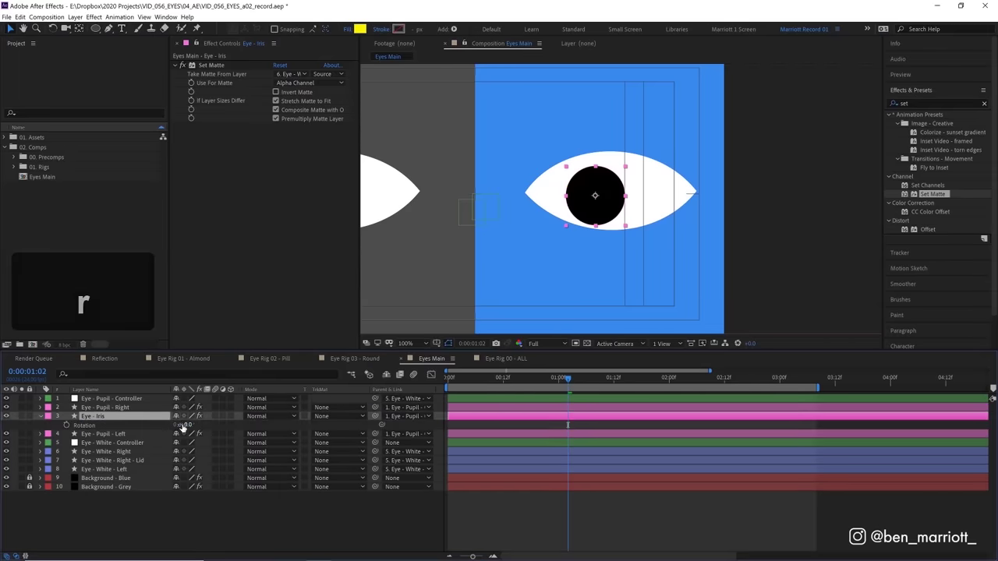
pyautogui.press('s')
pyautogui.moveTo(195, 424)
pyautogui.mouseDown()
pyautogui.moveTo(220, 420)
pyautogui.moveTo(212, 418)
pyautogui.mouseUp()
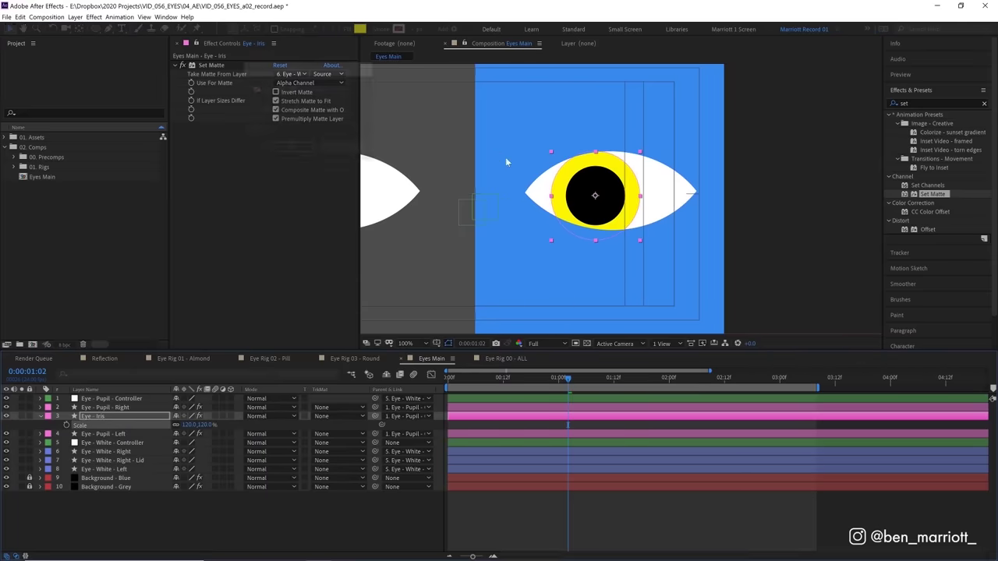
pyautogui.click(347, 30)
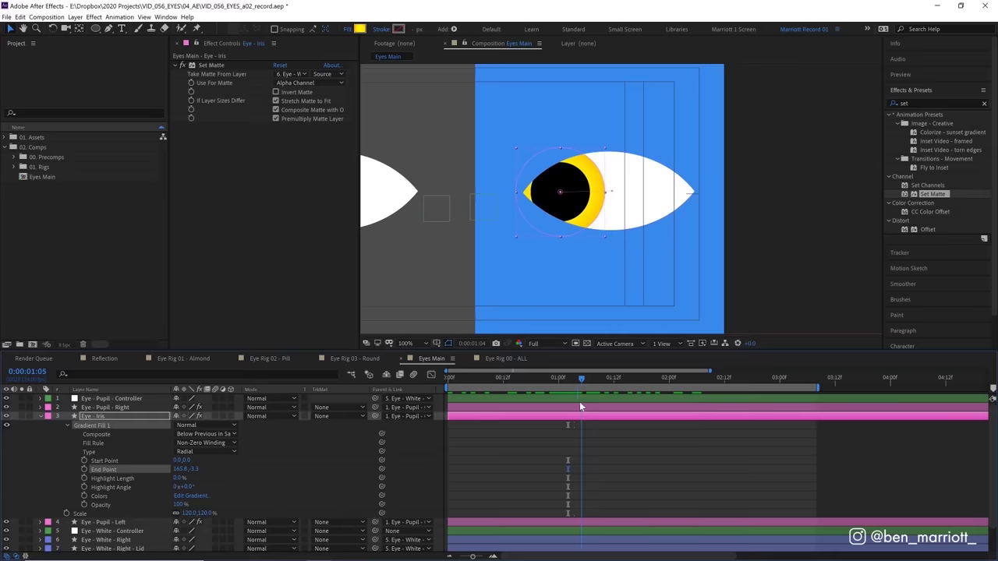
pyautogui.click(468, 407)
pyautogui.moveTo(485, 378); pyautogui.dragTo(454, 390)
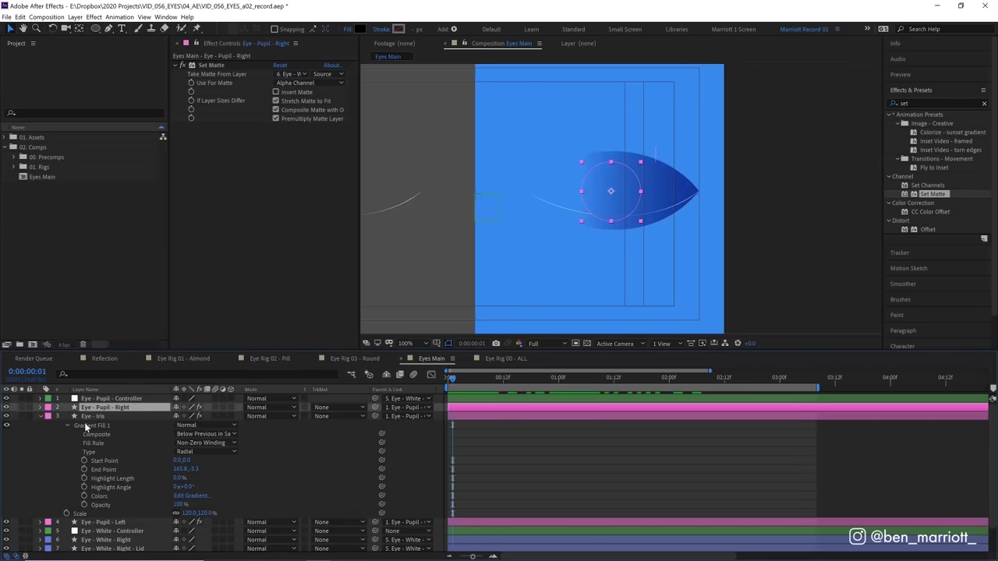
# Keyframe the right pupil's Scale, with 100% at the half-closed point.
pyautogui.press('s')
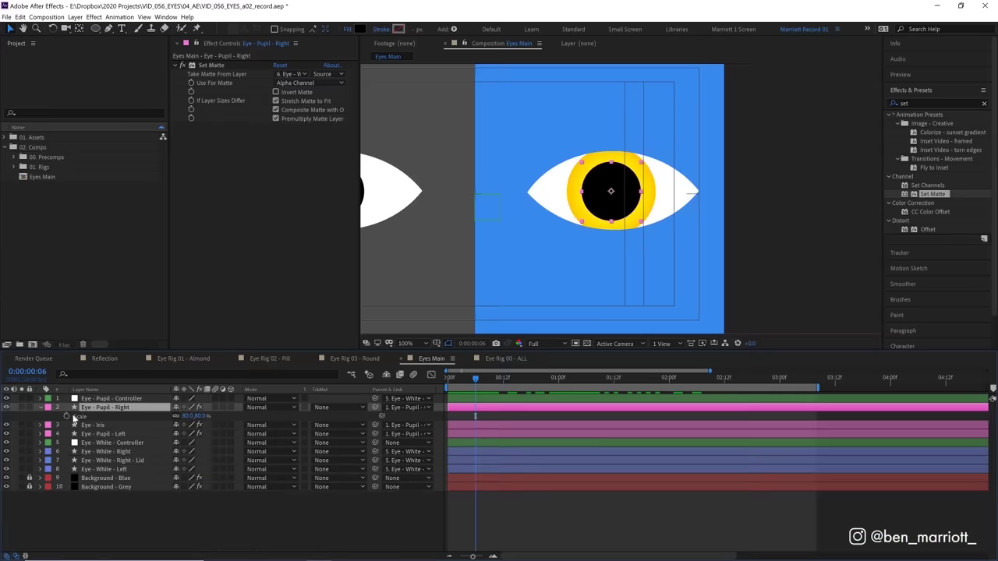
pyautogui.click(65, 415)
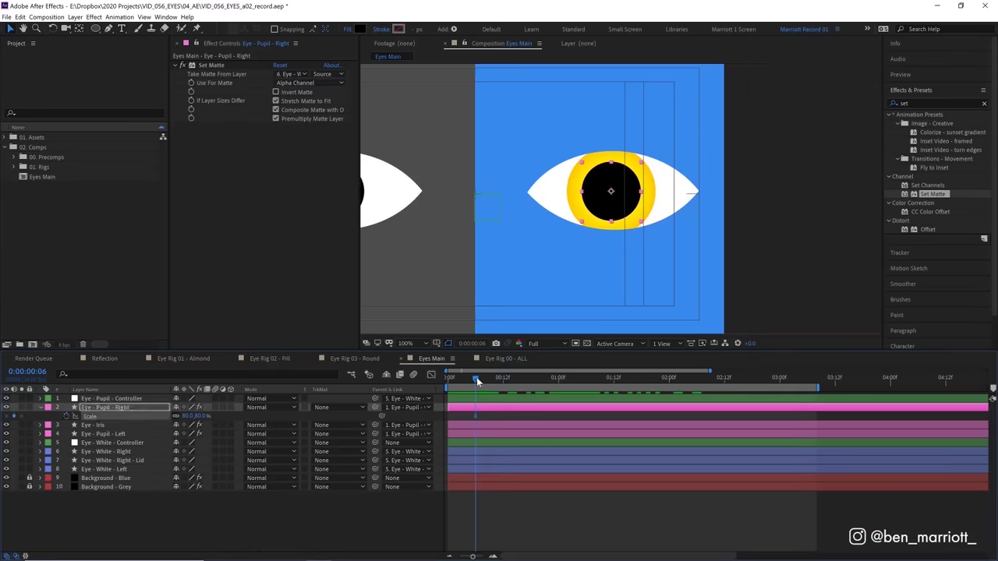
pyautogui.moveTo(477, 379); pyautogui.dragTo(461, 380)
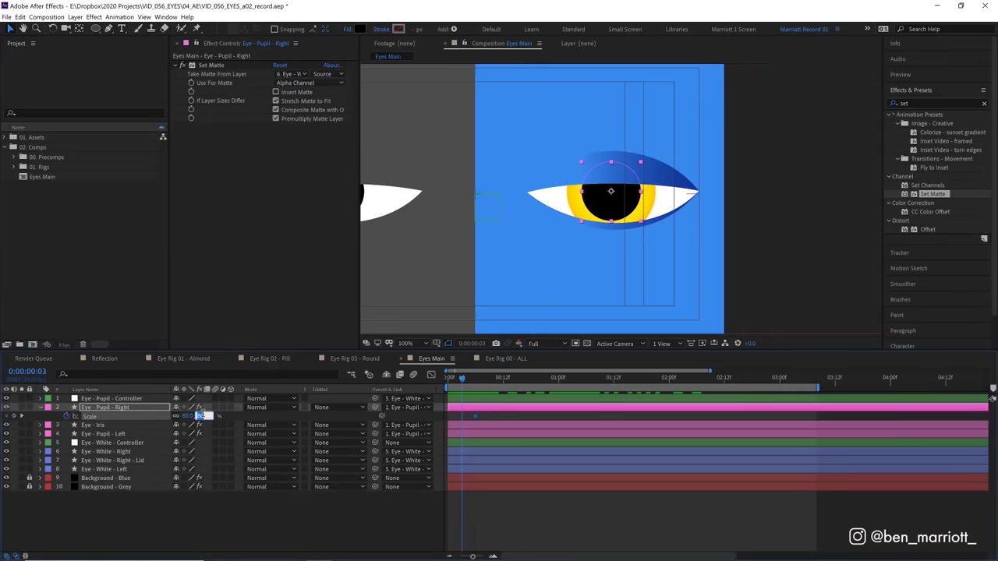
pyautogui.write('100')
pyautogui.press('Return')
pyautogui.press('pageup')
pyautogui.press('pageup')
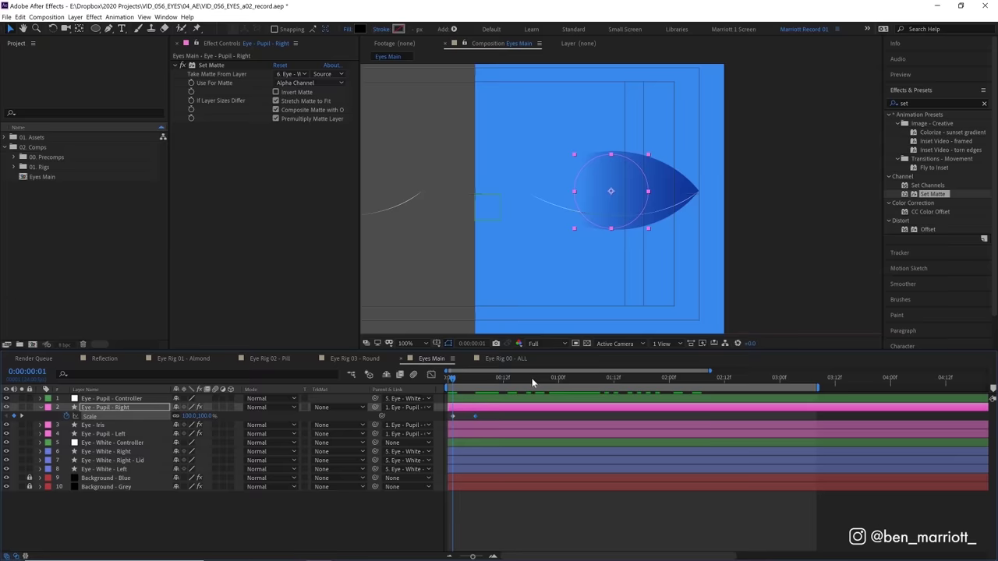
# Apply Easy Ease to the pupil Scale keyframes and preview the dilation.
pyautogui.press('F9')
pyautogui.press('space')
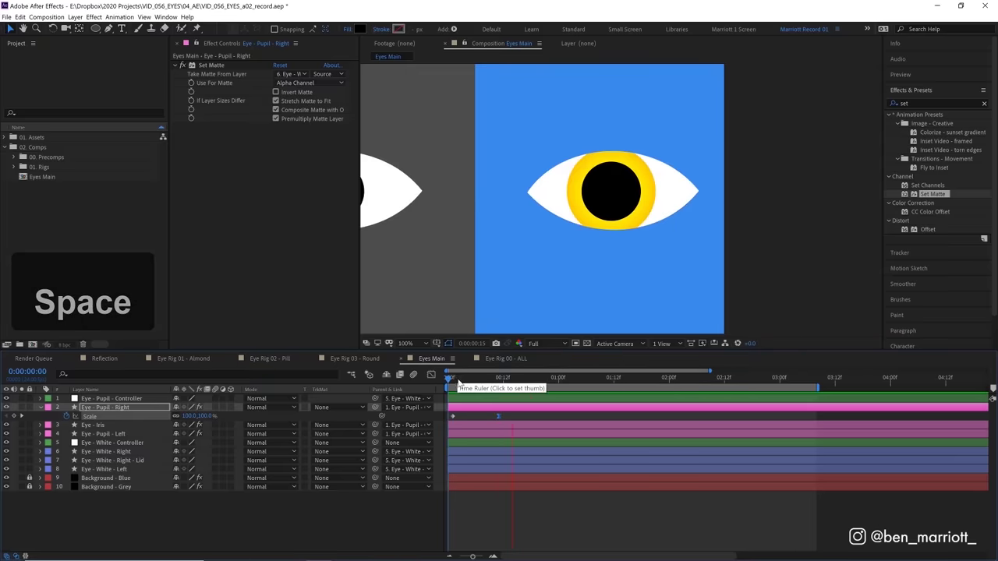
pyautogui.click(500, 381)
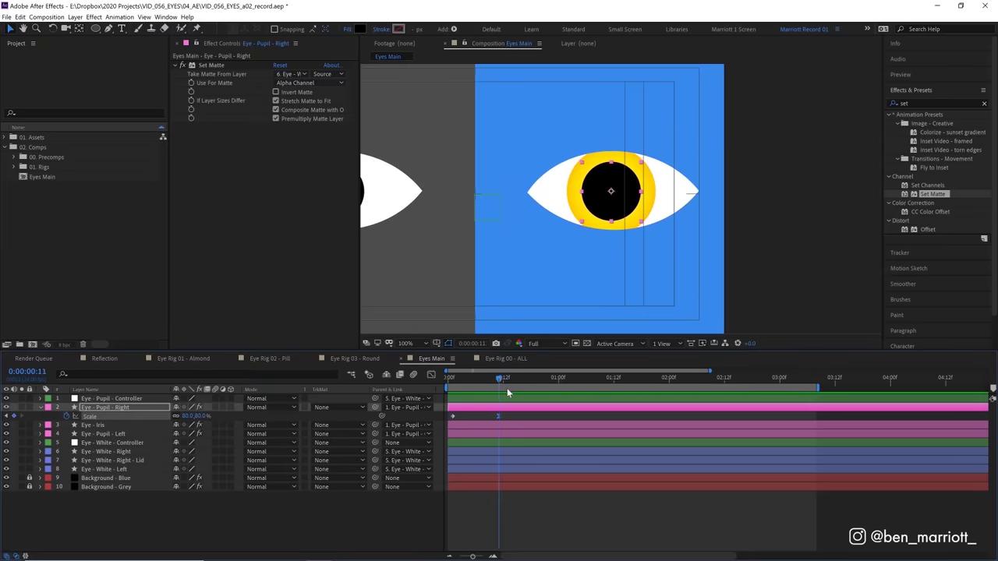
pyautogui.click(506, 387)
pyautogui.press('space')
pyautogui.press('space')
# Set the pupil fill to a black-to-blue (095FC9) gradient and preview the dilation.
pyautogui.moveTo(500, 382); pyautogui.dragTo(544, 381)
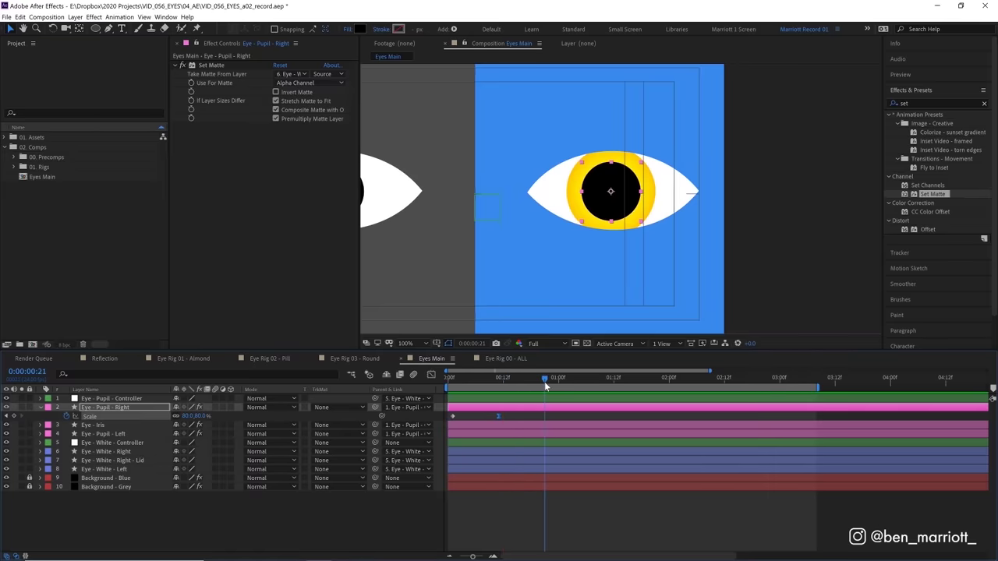
pyautogui.click(350, 30)
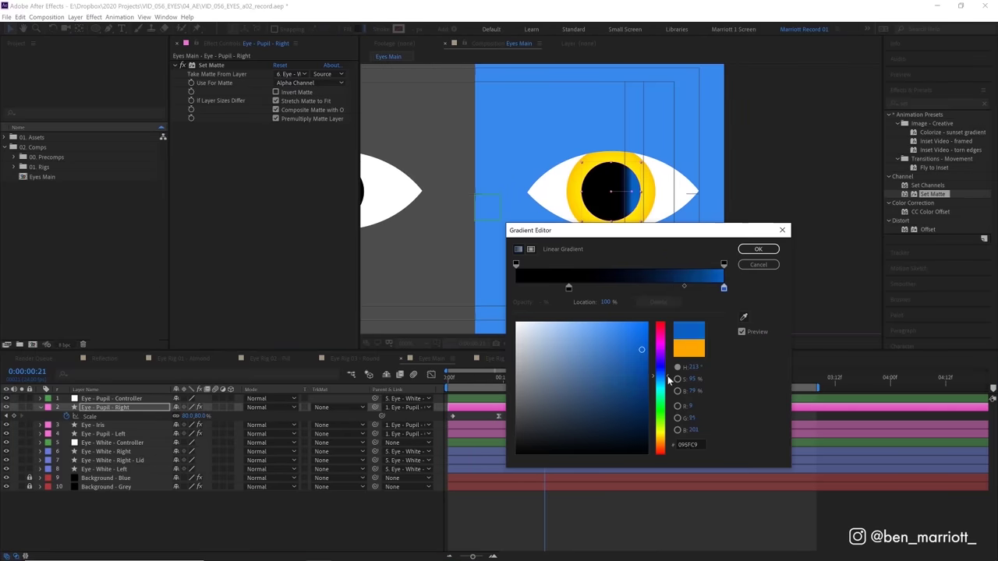
pyautogui.click(758, 248)
pyautogui.press('space')
pyautogui.press('space')
pyautogui.click(510, 385)
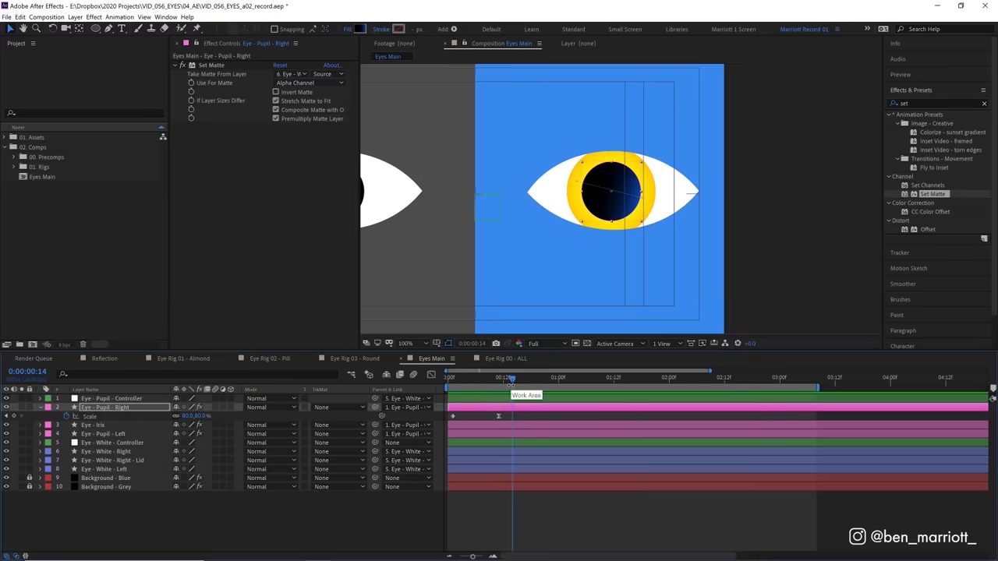
# Duplicate Eye - Iris, scale the copy to 131%, and set a Scale keyframe at frame 14.
pyautogui.click(109, 425)
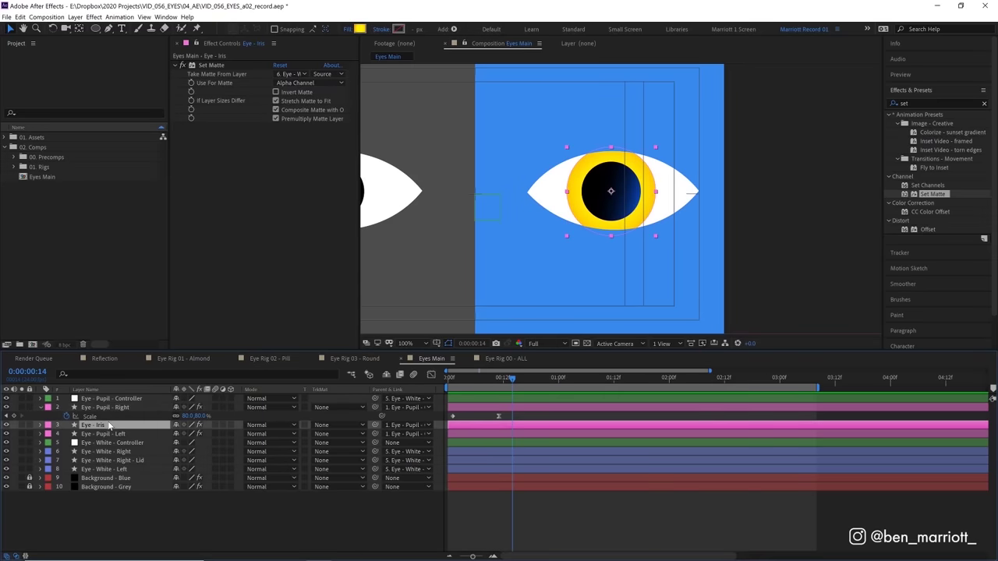
pyautogui.hotkey('ctrl', 'd')
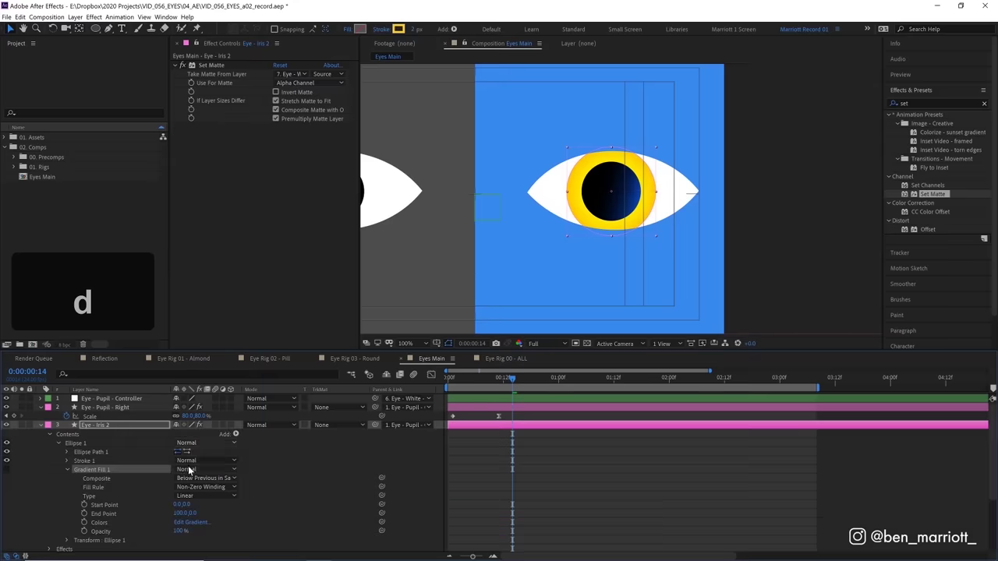
pyautogui.press('s')
pyautogui.moveTo(207, 434); pyautogui.dragTo(216, 434)
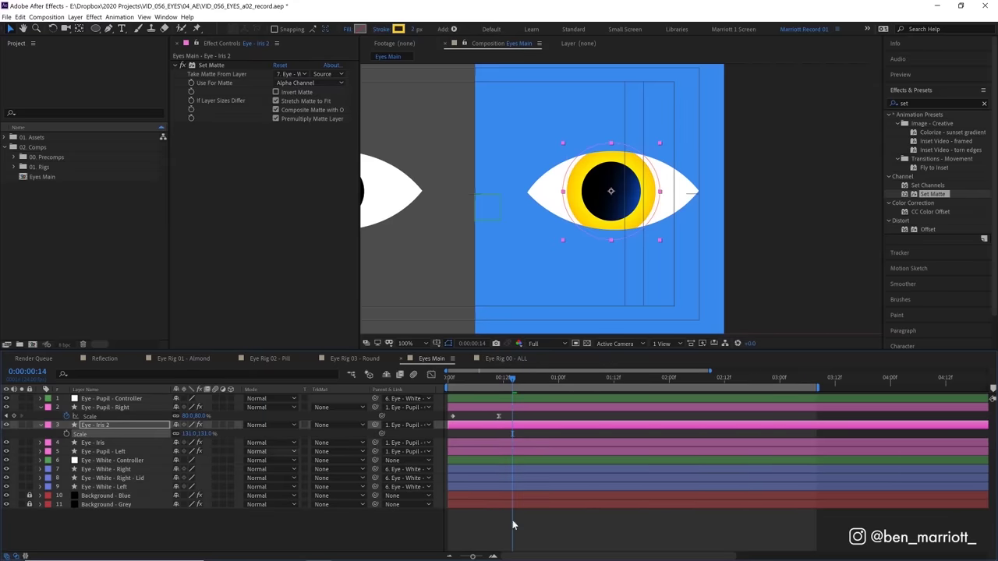
pyautogui.press('space')
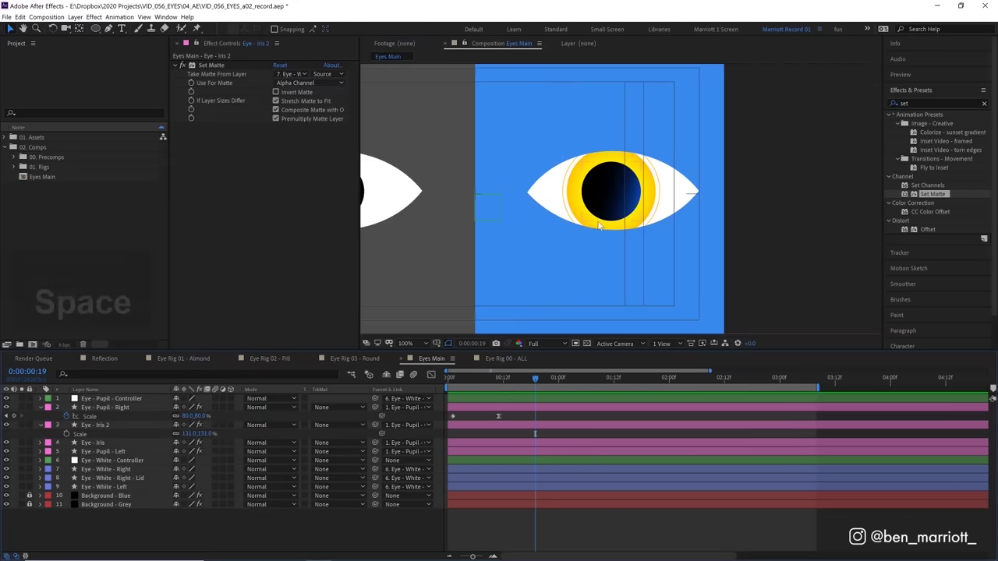
pyautogui.click(499, 378)
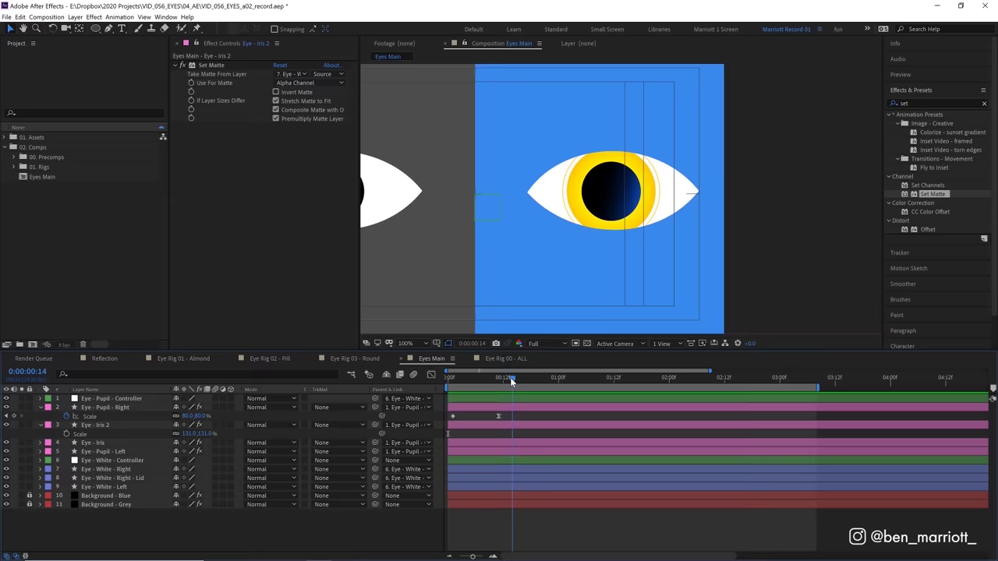
pyautogui.hotkey('alt', 'shift', 's')
# Add the Reflection comp over the eye, scaled to 57% in Screen blend mode.
pyautogui.press('z')
pyautogui.moveTo(54, 166); pyautogui.dragTo(626, 189)
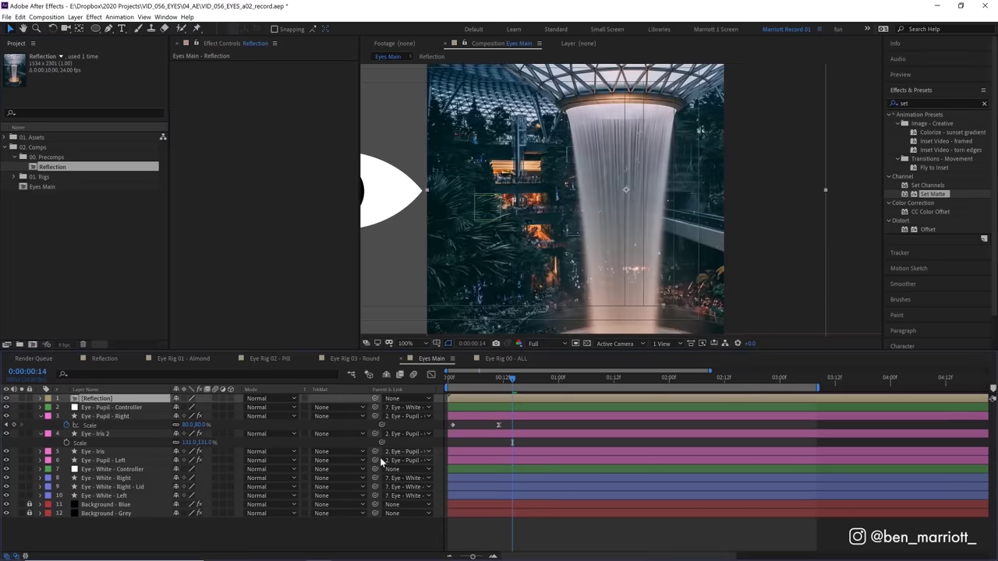
pyautogui.press('s')
pyautogui.moveTo(205, 407)
pyautogui.mouseDown()
pyautogui.moveTo(200, 415)
pyautogui.moveTo(214, 406)
pyautogui.mouseUp()
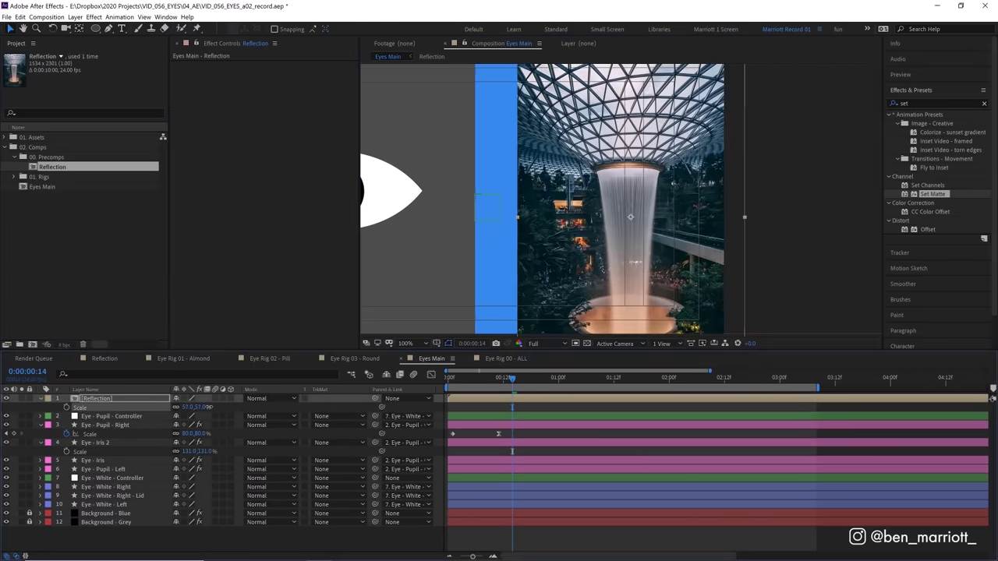
pyautogui.click(273, 398)
pyautogui.click(269, 123)
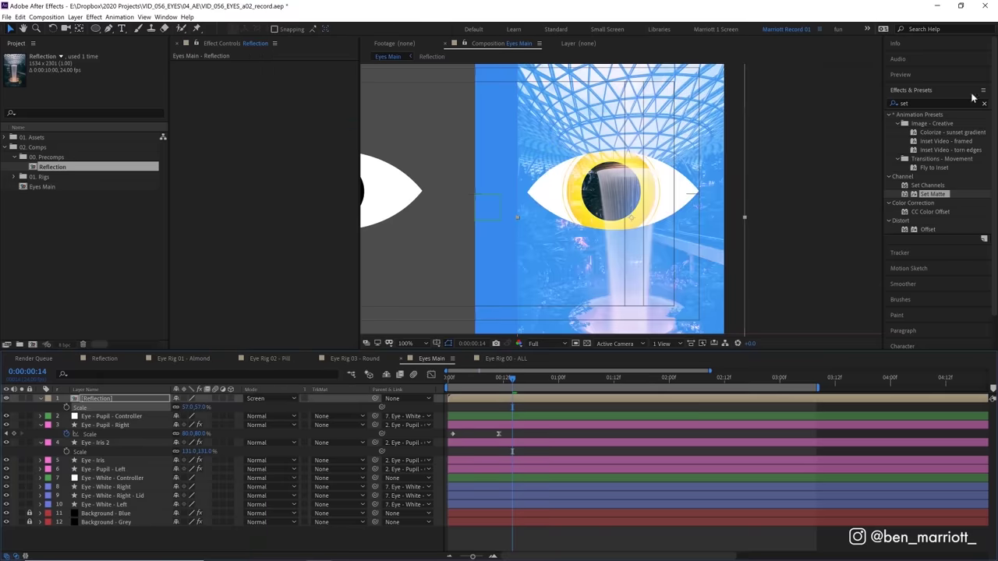
# Apply Curves and Hue/Saturation to the reflection, lowering saturation to -48.
pyautogui.doubleClick(938, 102)
pyautogui.write('curves')
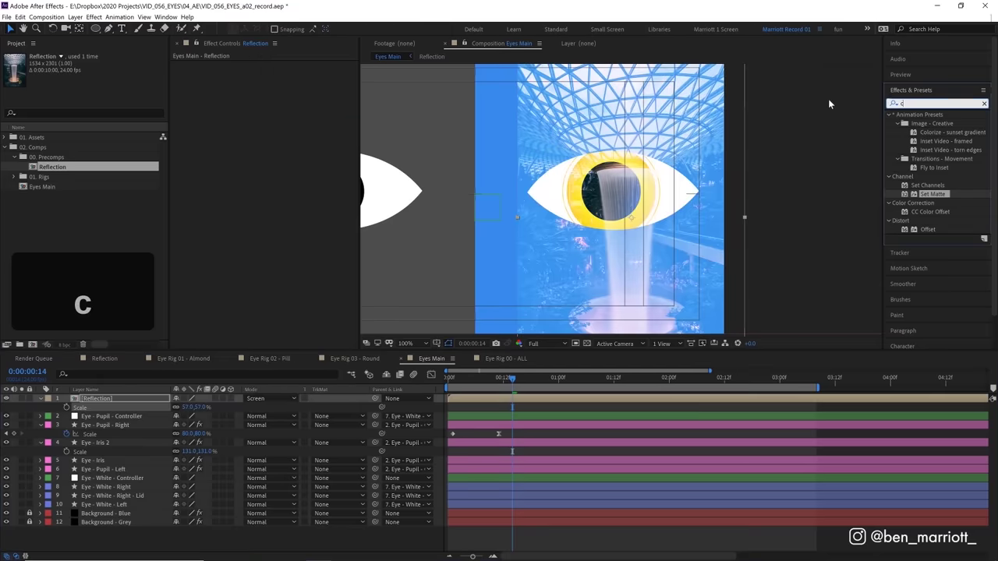
pyautogui.doubleClick(928, 150)
pyautogui.write('hue')
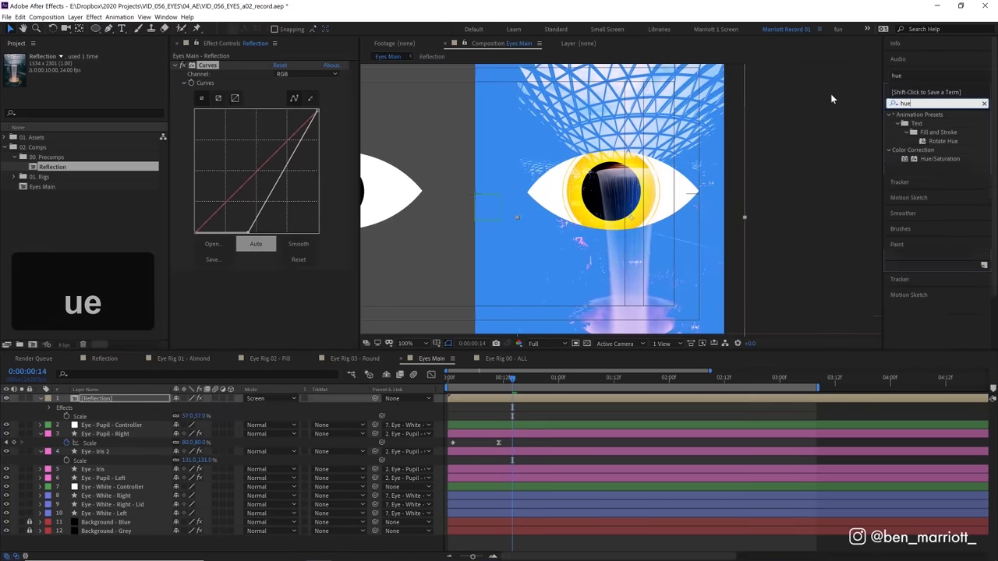
pyautogui.doubleClick(939, 158)
pyautogui.scroll(-2, 268, 293)
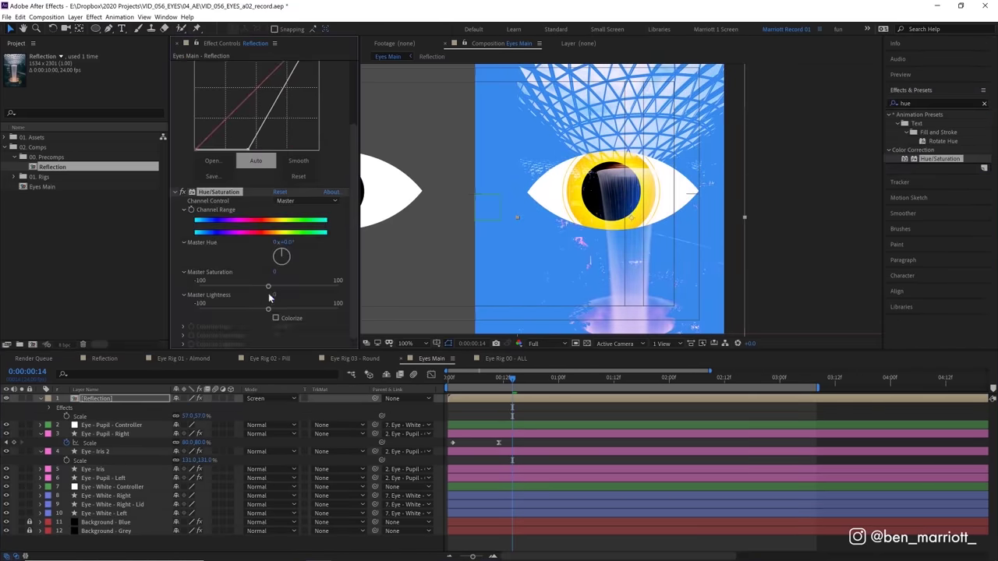
pyautogui.moveTo(266, 284); pyautogui.dragTo(136, 287)
pyautogui.doubleClick(920, 100)
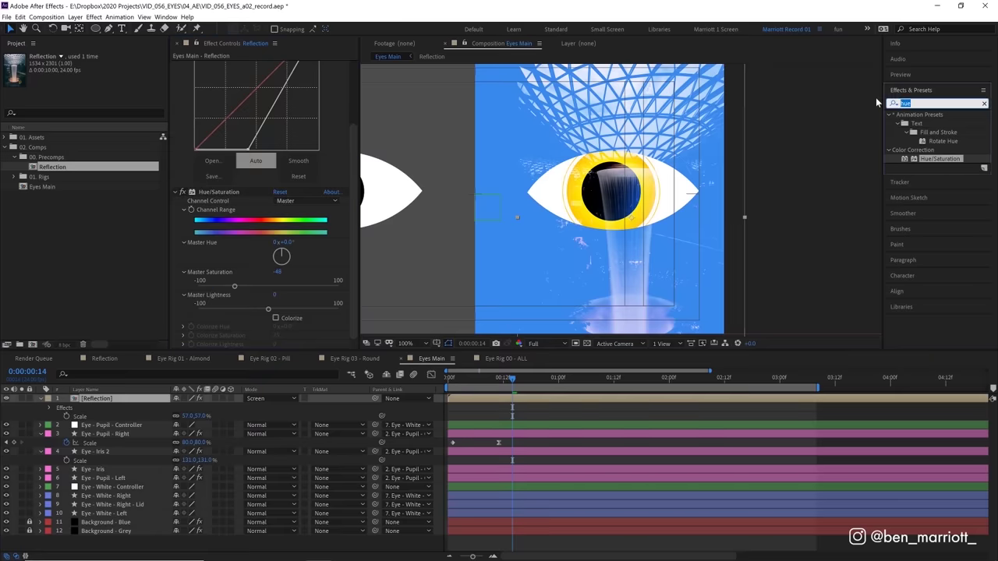
# Apply Set Matte to the reflection, taking the matte from 8. Eye - White - Right.
pyautogui.write('set')
pyautogui.doubleClick(934, 193)
pyautogui.click(305, 302)
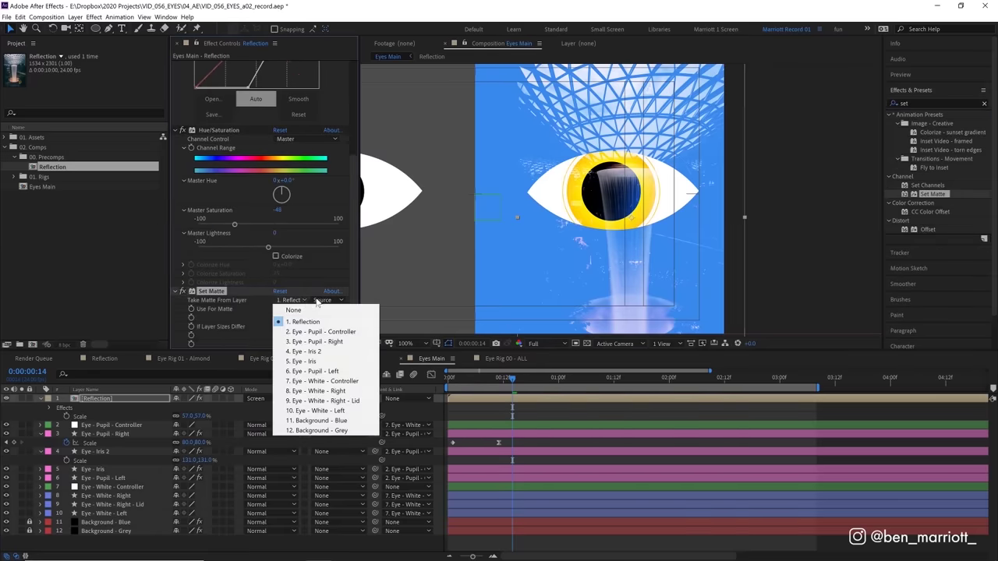
pyautogui.click(331, 392)
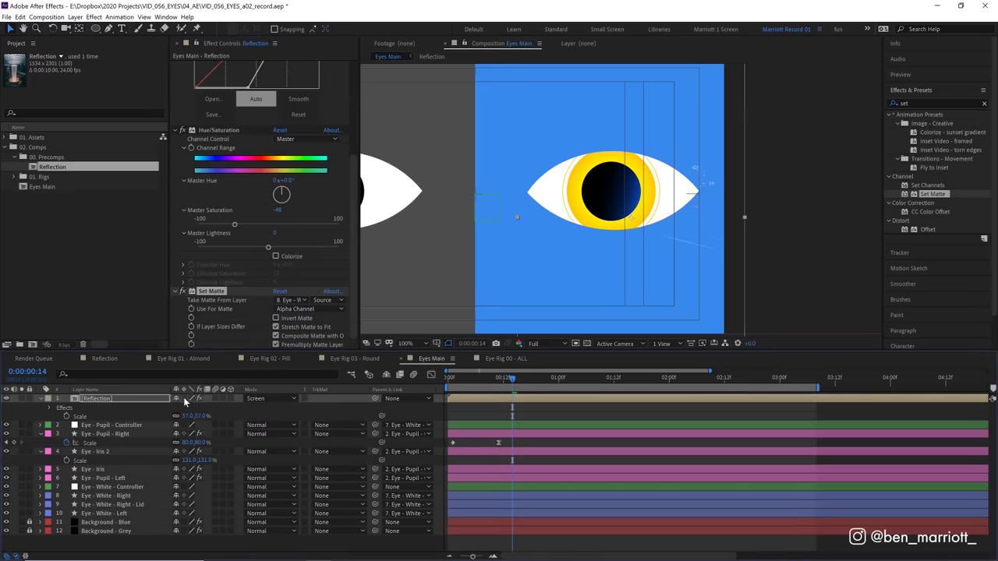
pyautogui.click(184, 399)
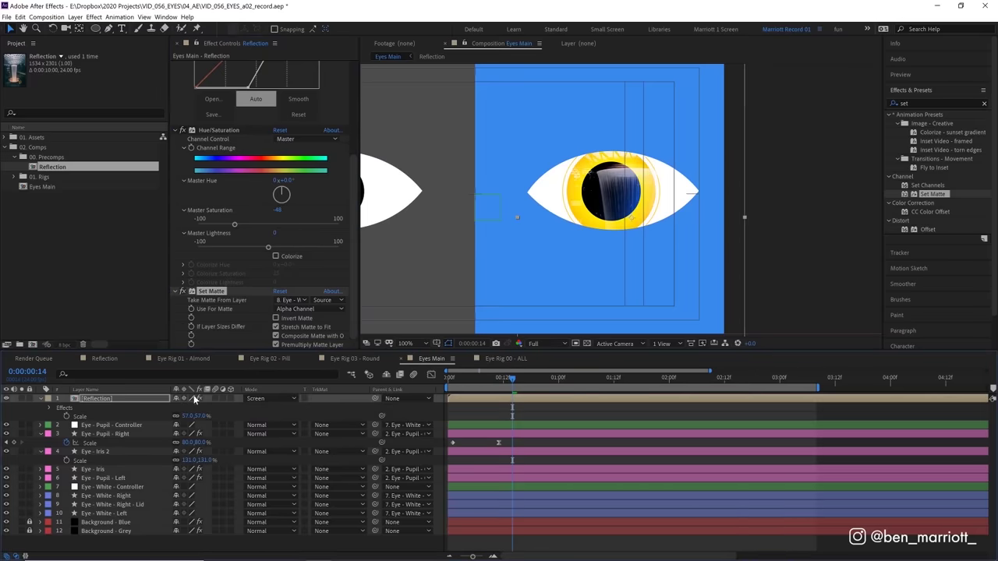
pyautogui.click(185, 399)
pyautogui.click(187, 399)
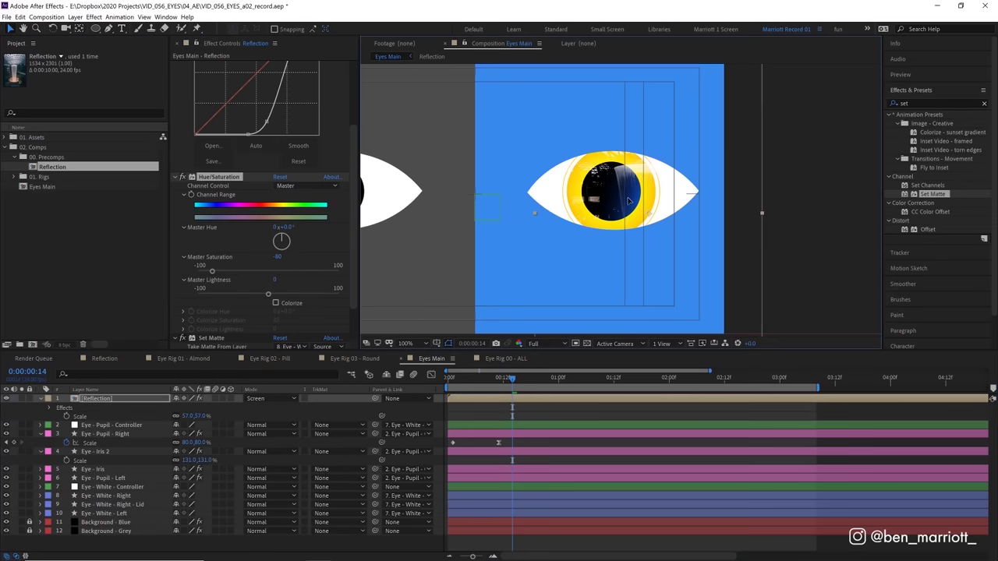
# Lower the reflection's saturation to -80 and scale it up to about 75%.
pyautogui.moveTo(632, 206)
pyautogui.mouseDown()
pyautogui.moveTo(648, 207)
pyautogui.moveTo(613, 201)
pyautogui.mouseUp()
pyautogui.press('s')
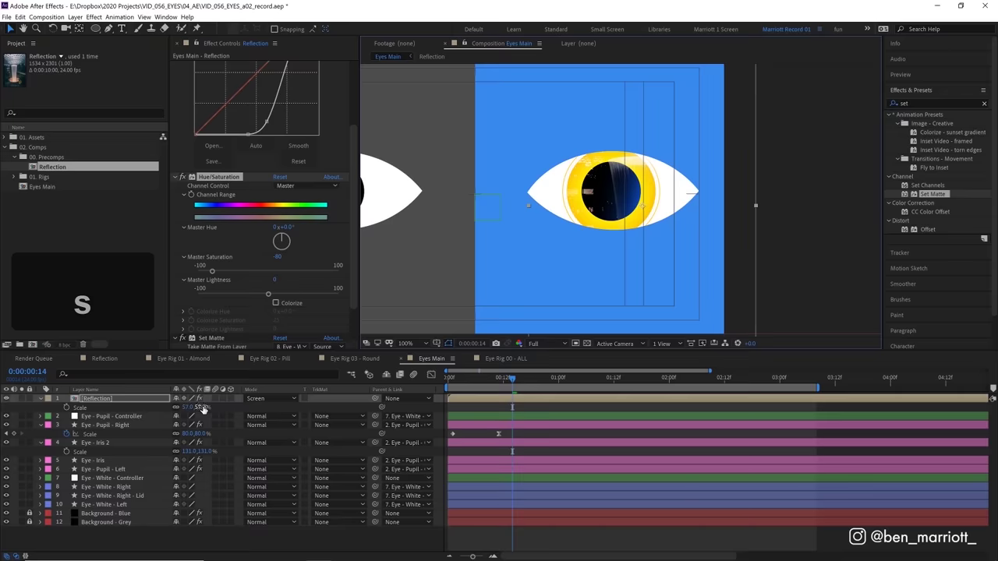
pyautogui.moveTo(187, 407); pyautogui.dragTo(234, 407)
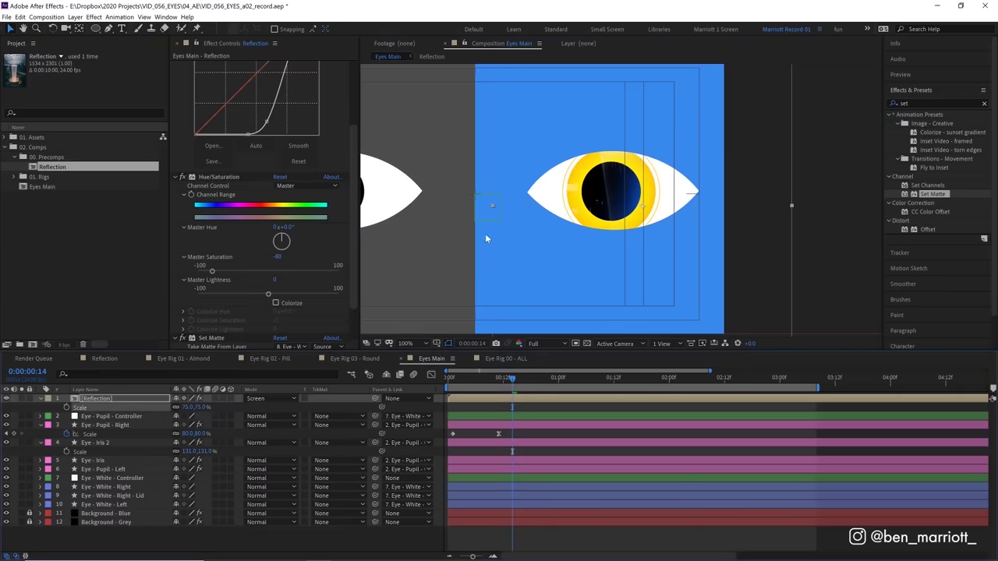
# Apply Bulge to the reflection, centred on the pupil, with radii of about 338 by 319.
pyautogui.click(920, 103)
pyautogui.write('bul')
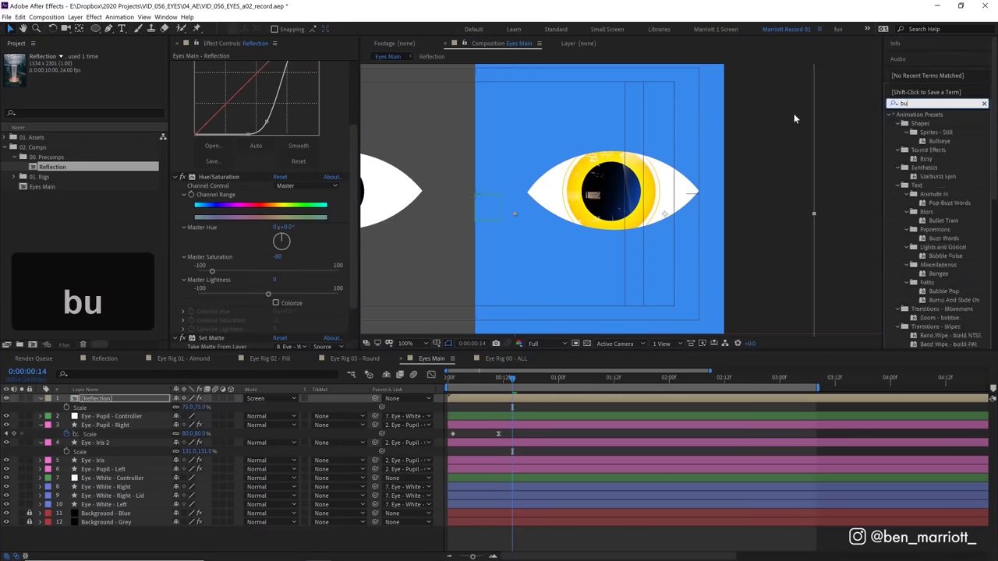
pyautogui.doubleClick(918, 185)
pyautogui.moveTo(579, 195); pyautogui.dragTo(615, 195)
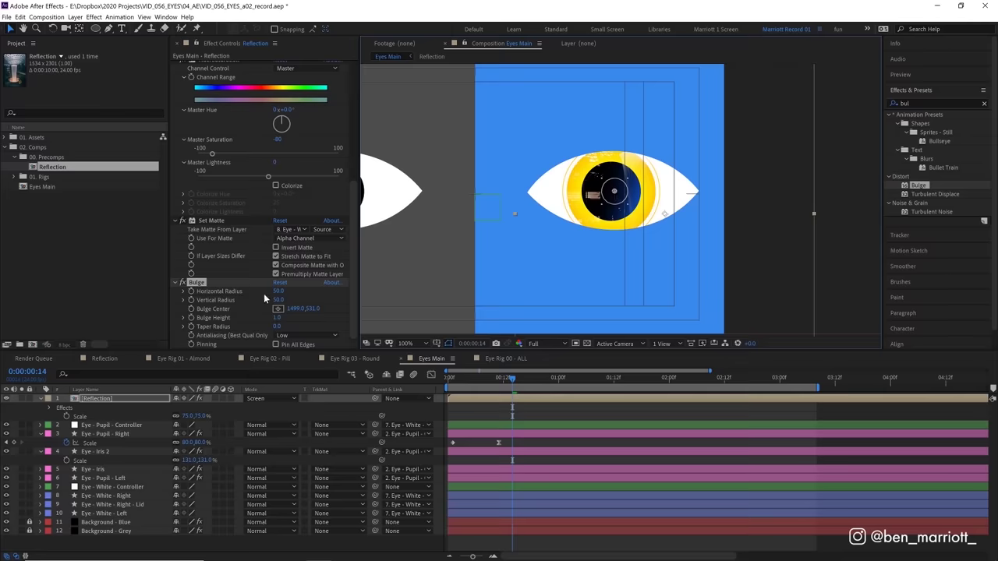
pyautogui.moveTo(279, 290); pyautogui.dragTo(421, 292)
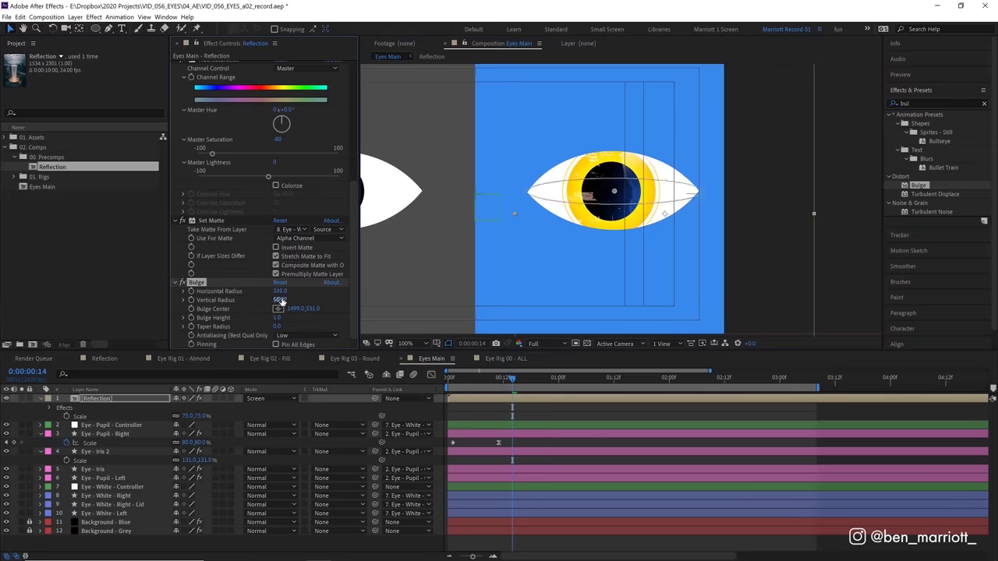
pyautogui.moveTo(280, 299); pyautogui.dragTo(401, 278)
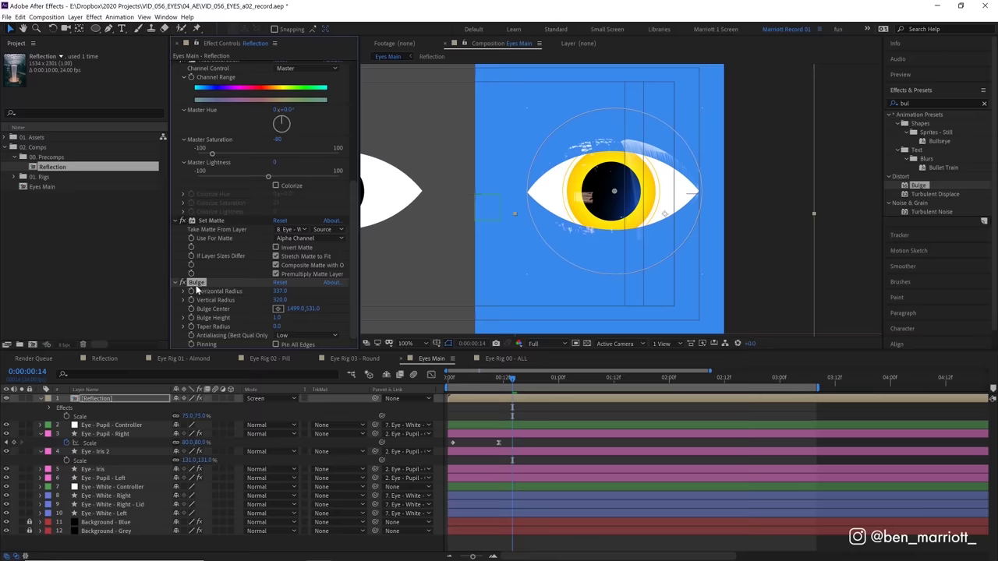
# Move Bulge above Set Matte, set Bulge Height 1.2, and preview the reflection.
pyautogui.moveTo(197, 285); pyautogui.dragTo(225, 219)
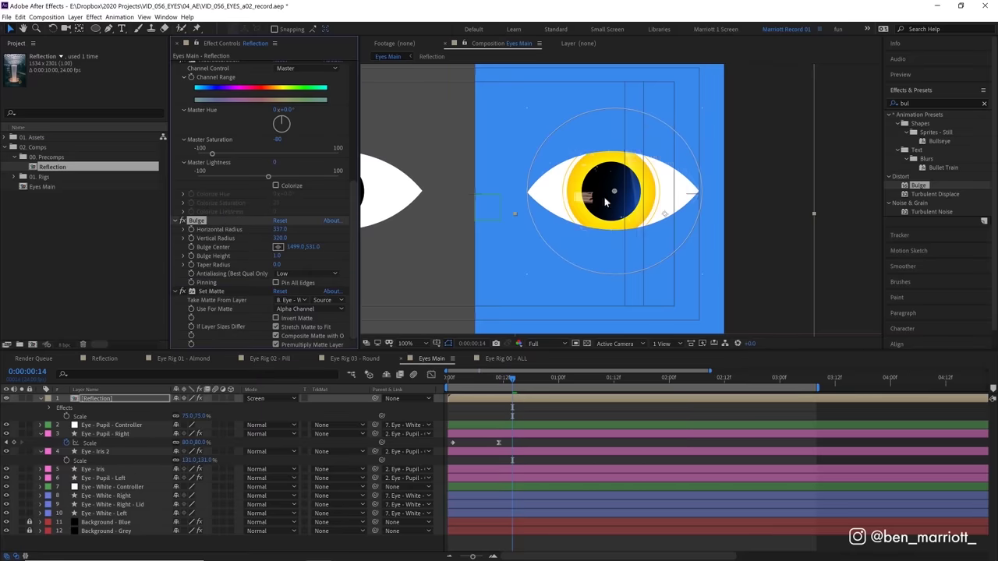
pyautogui.moveTo(277, 256); pyautogui.dragTo(304, 269)
pyautogui.moveTo(751, 191); pyautogui.dragTo(742, 188)
pyautogui.click(527, 381)
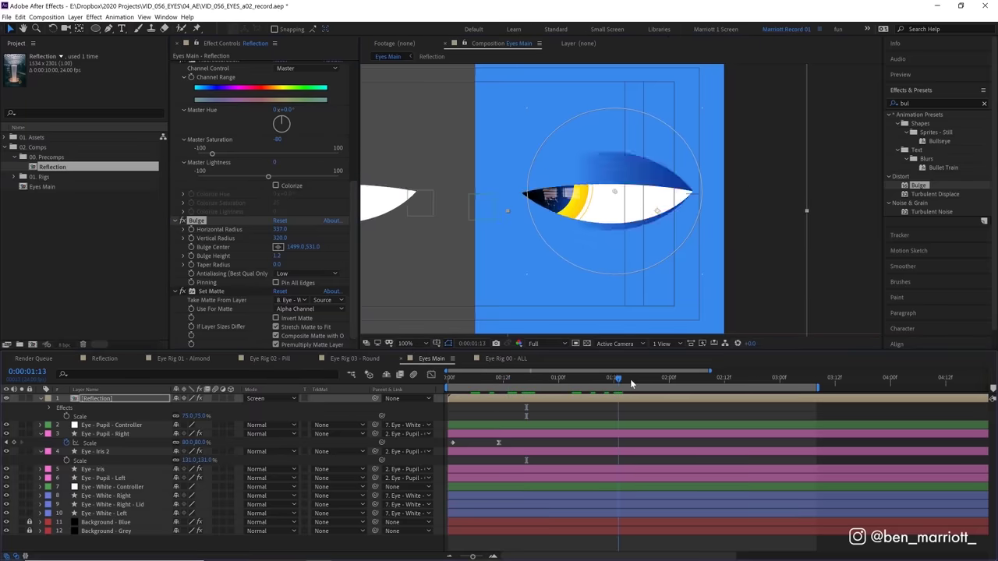
pyautogui.press('space')
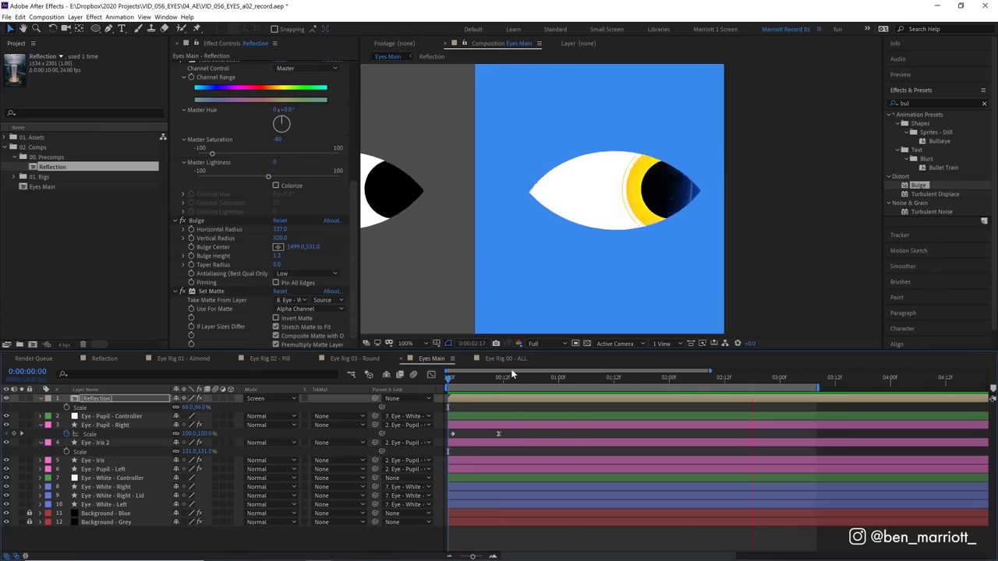
# Play back the finished eye animation preview.
pyautogui.press('space')
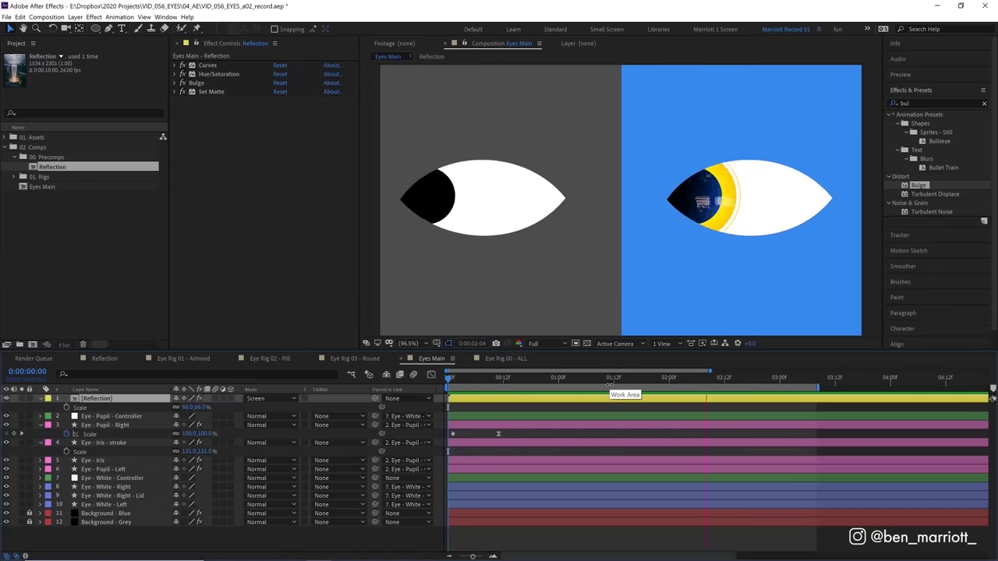